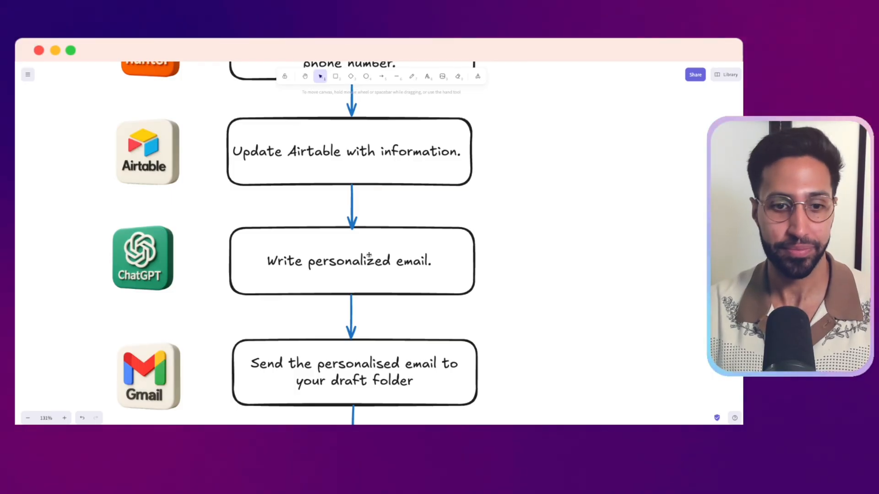
Examine the lead outreach flowchart from the Airtable update down to the Slack notification, including the workflow overview image beside it
scroll(447, 320, down, 2)
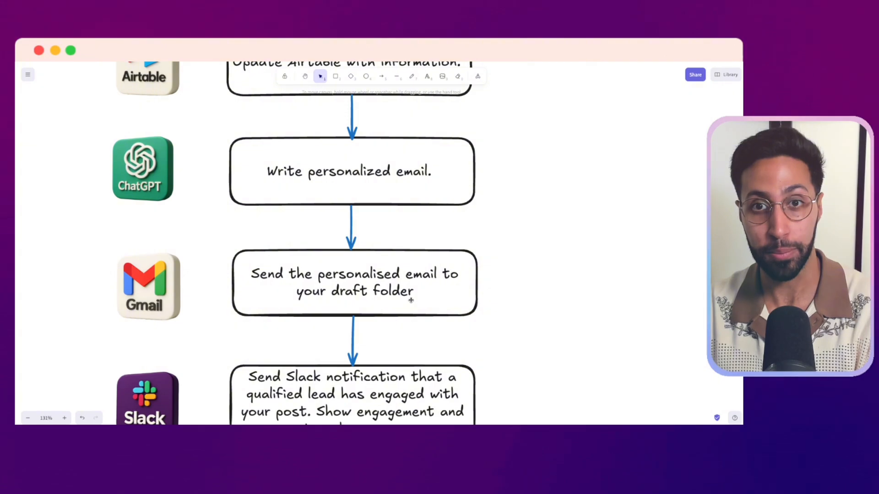
scroll(426, 332, down, 5)
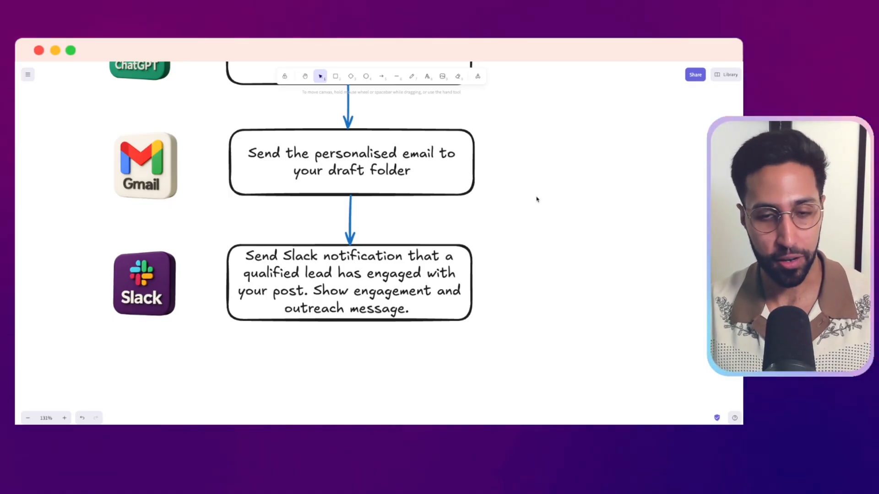
scroll(537, 199, down, 10)
scroll(530, 188, up, 3)
scroll(529, 188, right, 2)
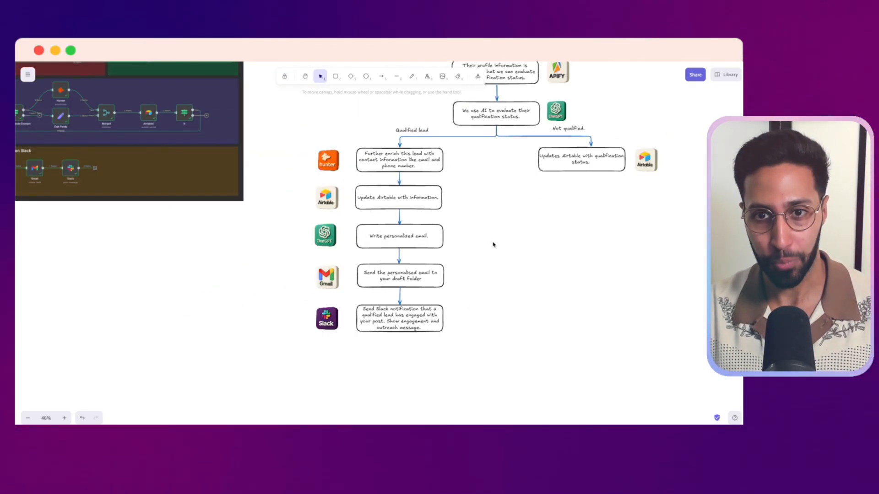
scroll(493, 245, down, 4)
scroll(485, 238, up, 3)
scroll(483, 237, right, 1)
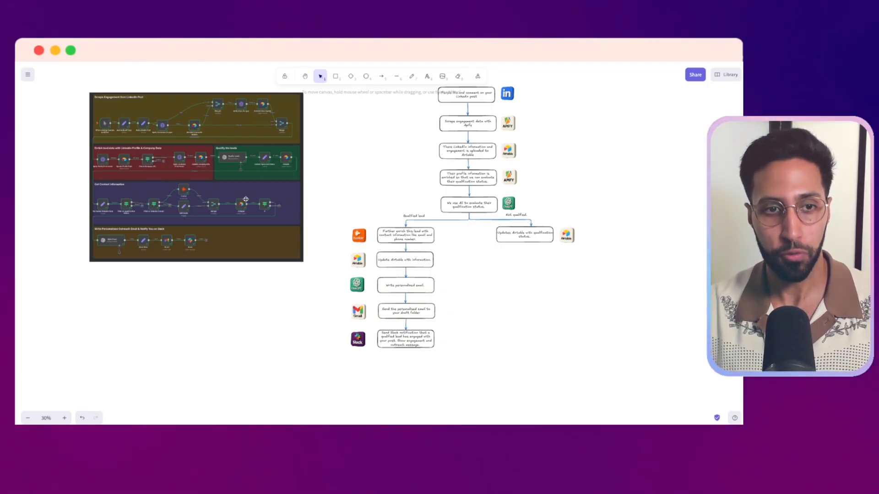
scroll(174, 176, left, 1)
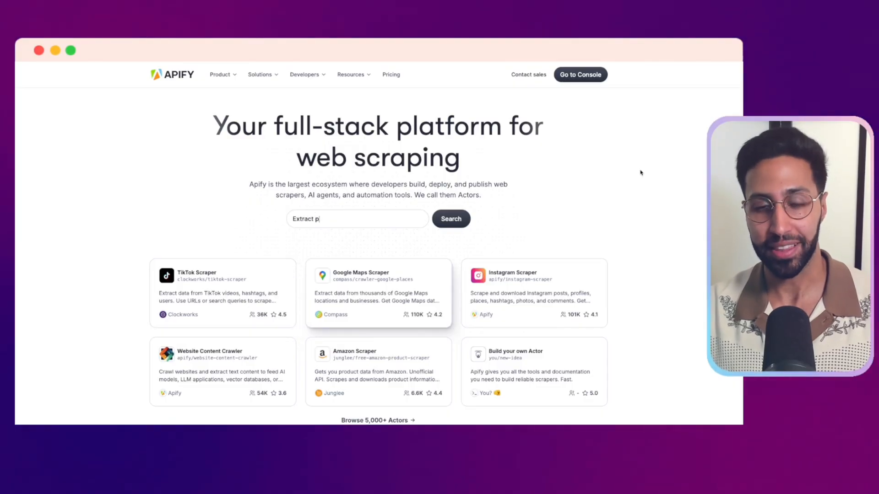
Look over the featured scrapers on the Apify website's home page
scroll(640, 172, down, 3)
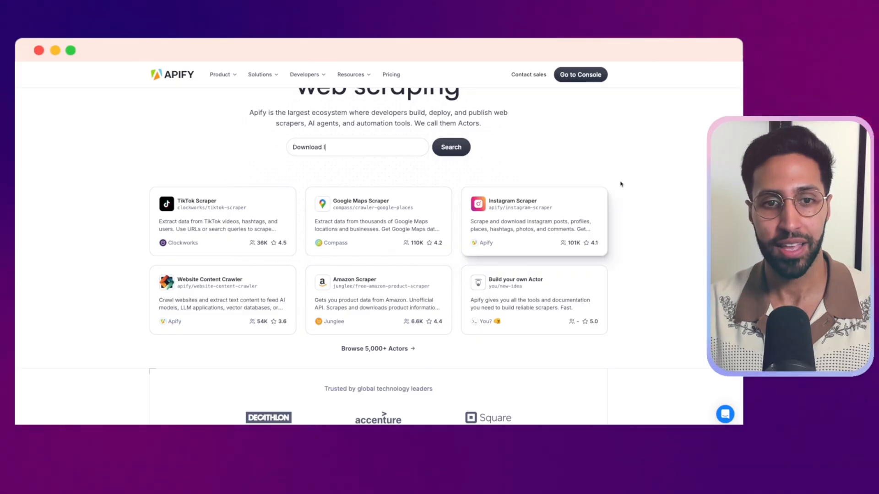
scroll(620, 184, down, 1)
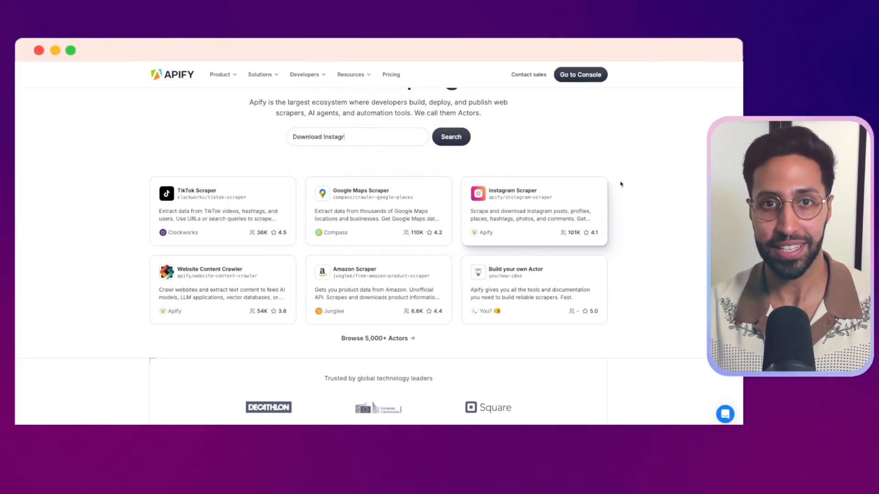
scroll(621, 184, down, 2)
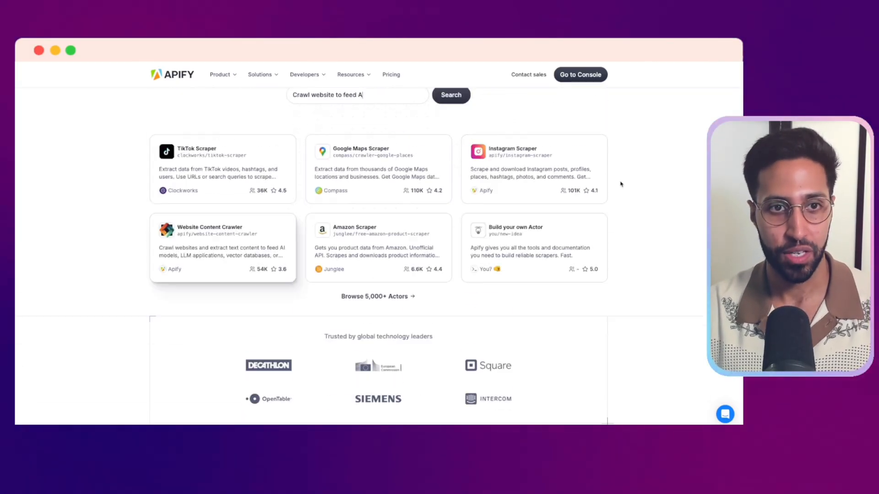
scroll(620, 184, up, 5)
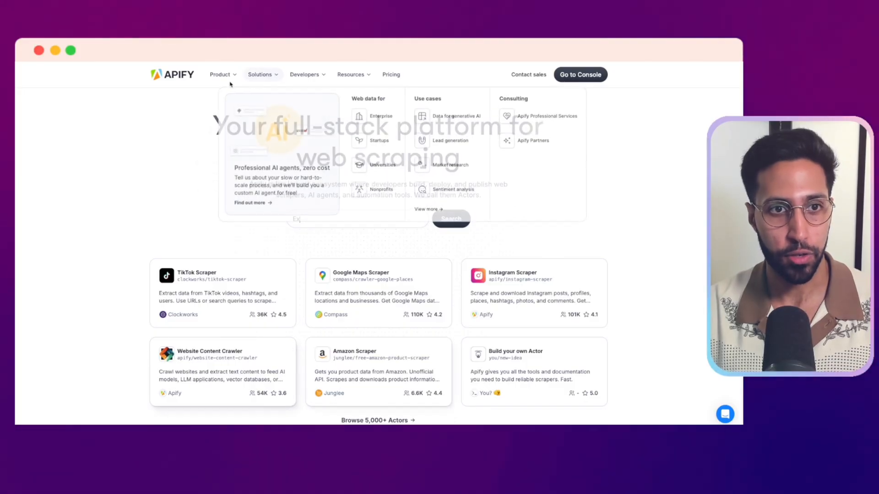
Open the Apify Store and browse its pre-built Actors, developer tools and collections
mouse_move(222, 76)
click(337, 111)
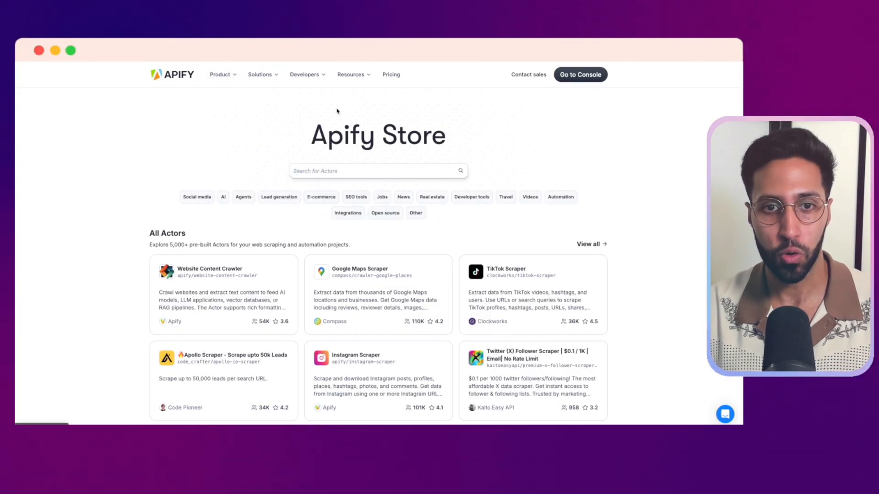
scroll(337, 111, down, 10)
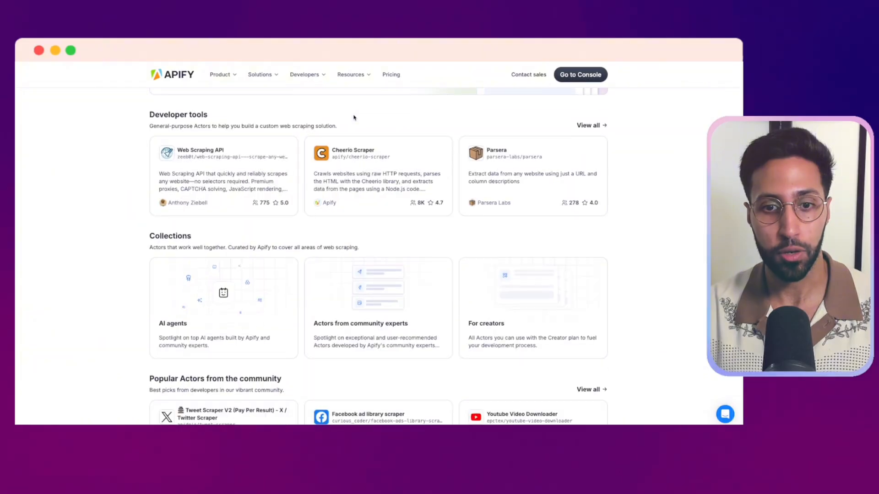
scroll(354, 117, down, 15)
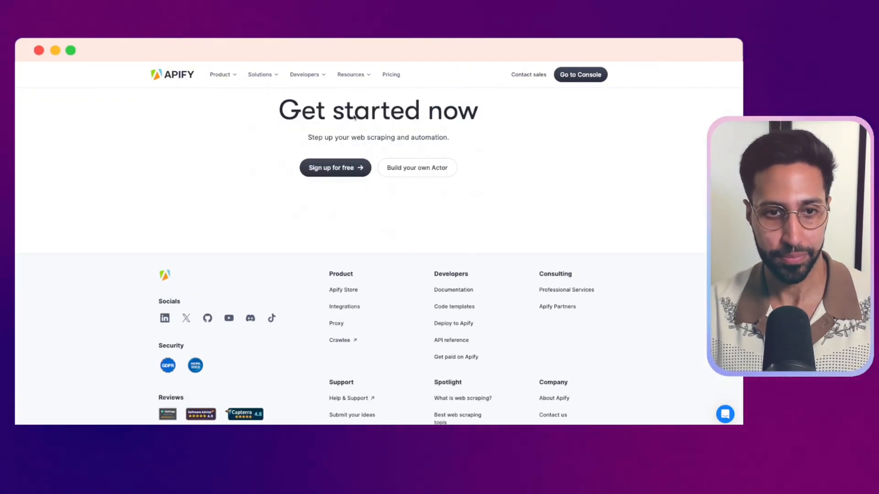
scroll(354, 117, up, 15)
scroll(246, 336, up, 3)
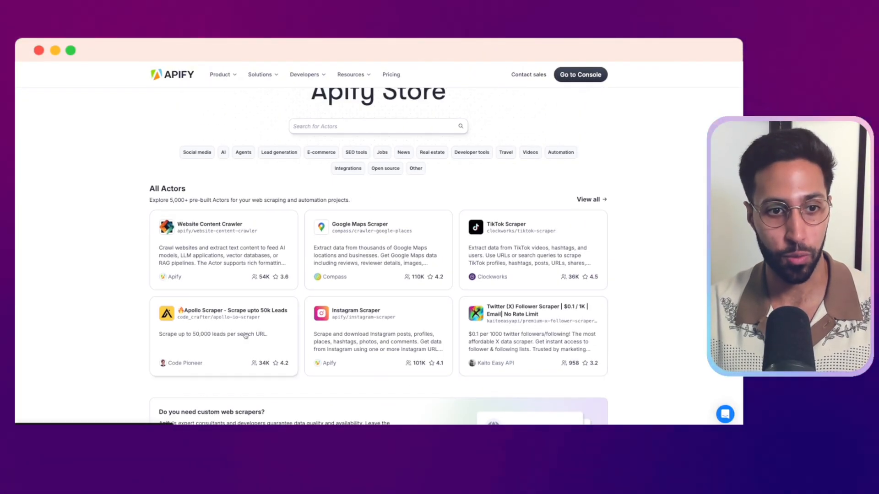
scroll(558, 223, up, 1)
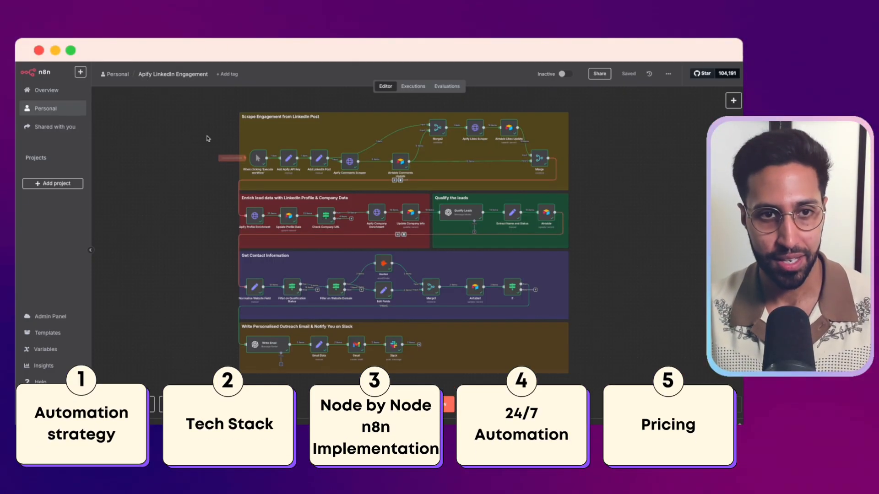
Examine each section of the Apify LinkedIn Engagement workflow in n8n, from post scraping through lead qualification to the outreach email and Slack notification
scroll(216, 137, up, 2)
scroll(216, 137, up, 5)
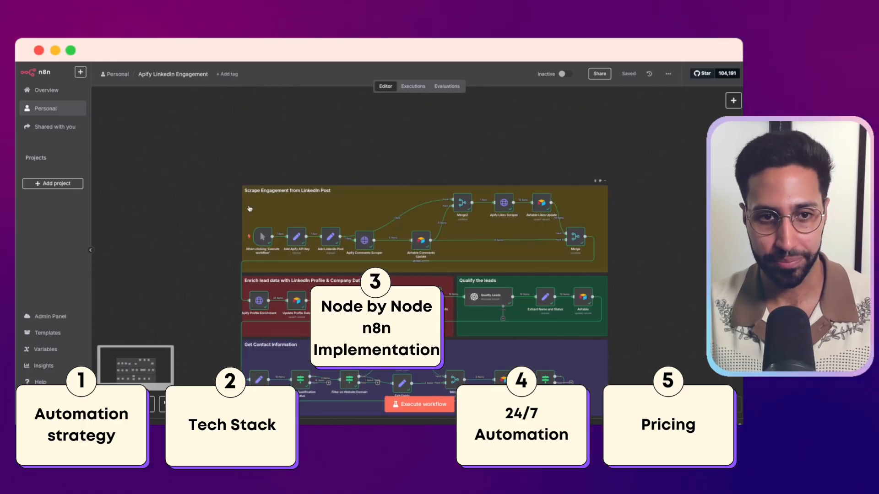
scroll(270, 168, down, 6)
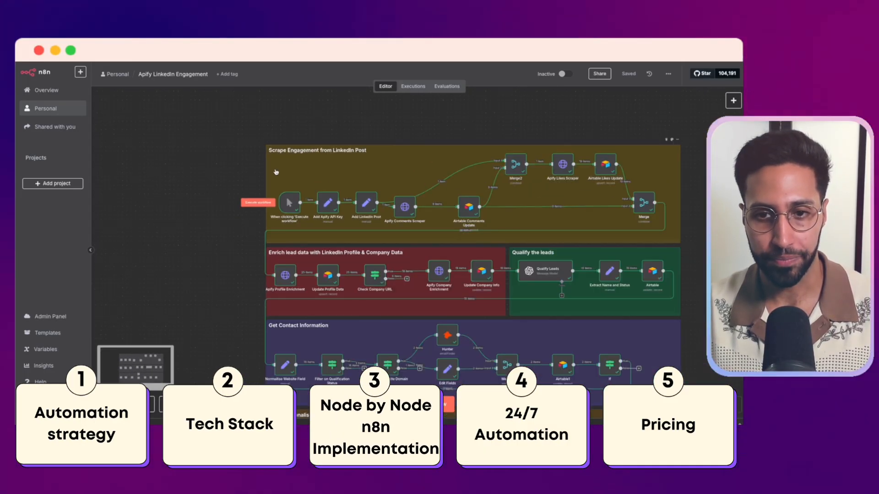
scroll(370, 165, up, 3)
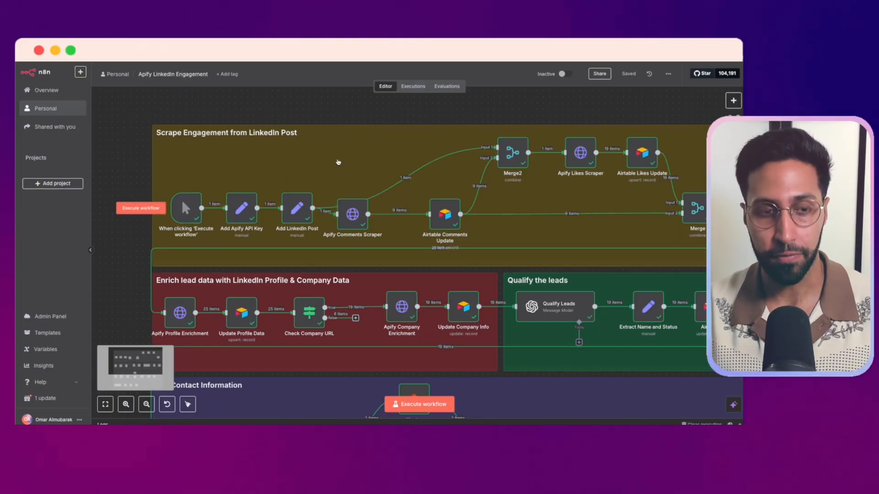
scroll(274, 169, left, 4)
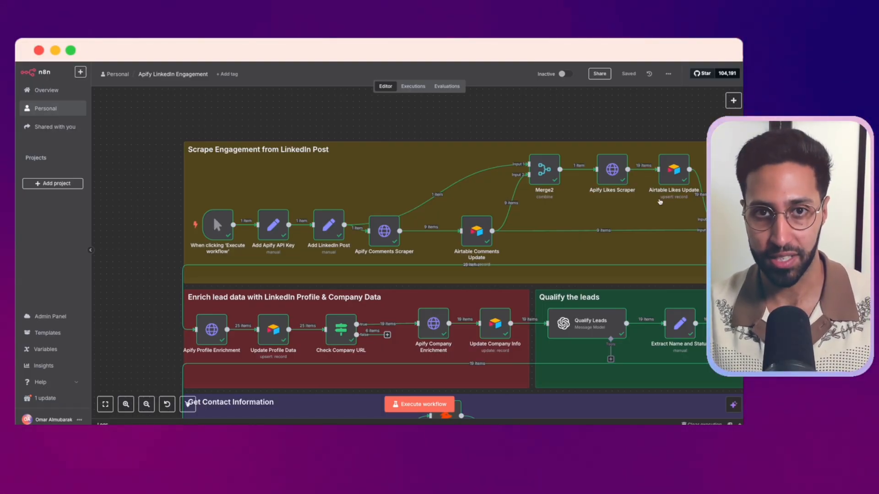
scroll(278, 235, down, 3)
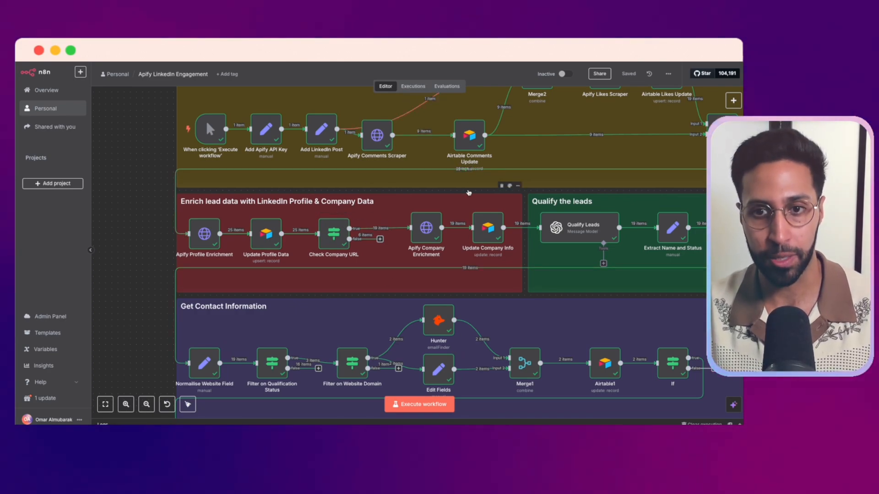
scroll(475, 282, right, 1)
scroll(475, 282, right, 8)
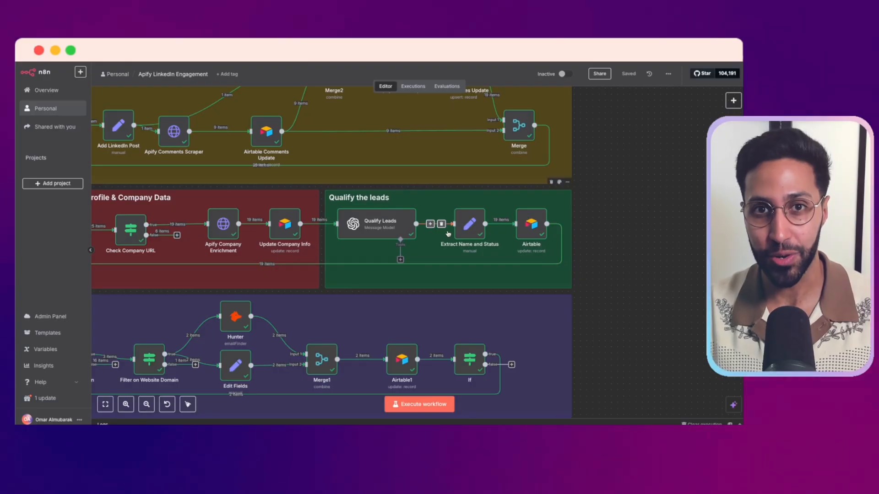
scroll(448, 234, down, 5)
scroll(448, 234, left, 5)
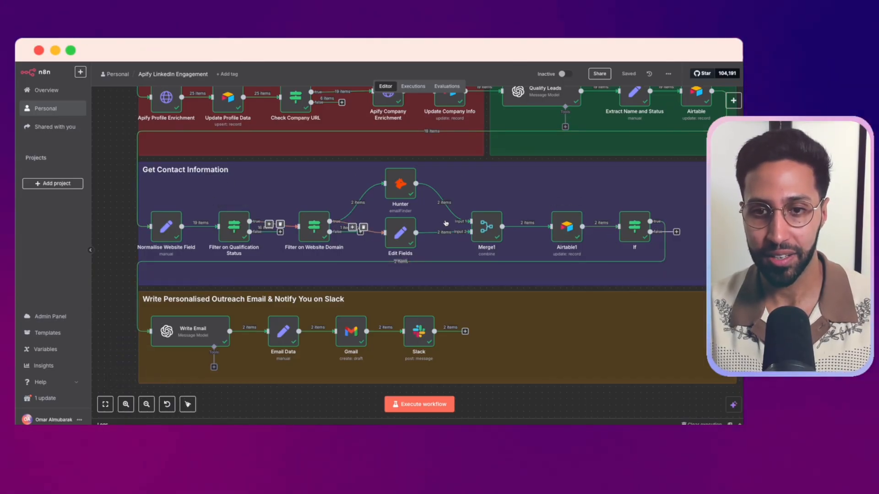
scroll(247, 177, down, 3)
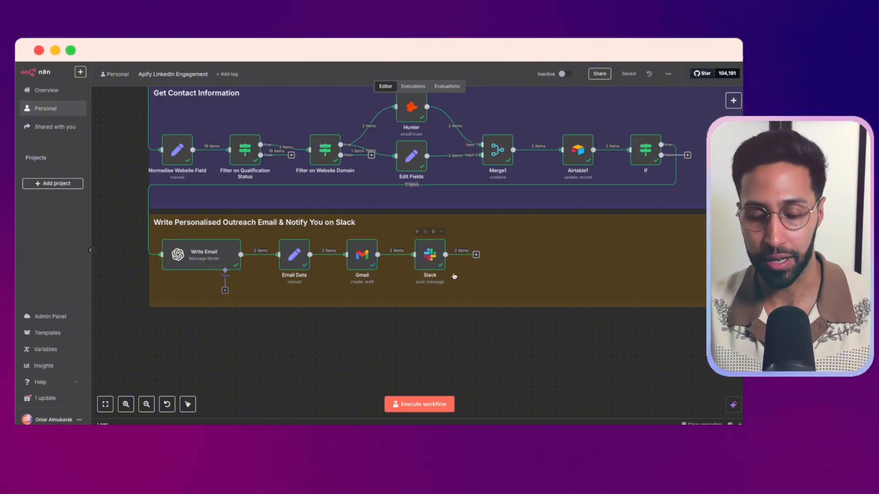
scroll(489, 298, up, 10)
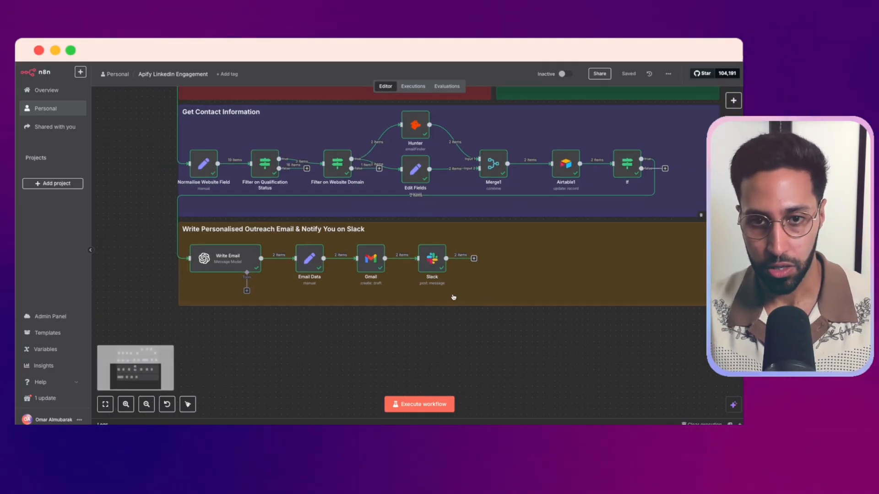
Inspect the API key field in the Add Apify API Key node, and return to the canvas
scroll(278, 293, up, 2)
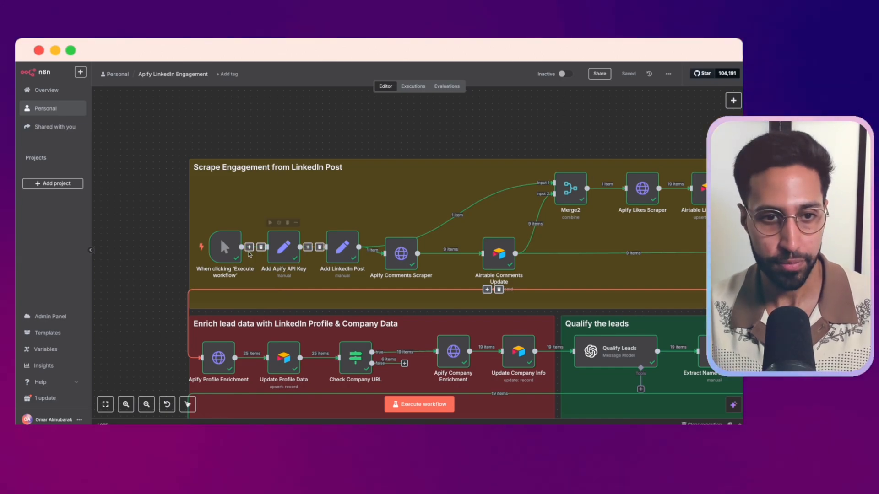
scroll(286, 261, up, 1)
scroll(295, 273, up, 1)
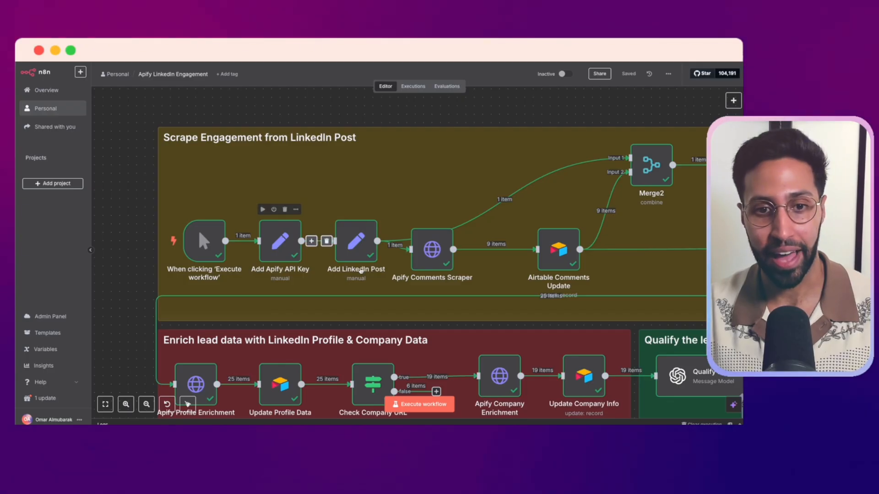
double_click(284, 243)
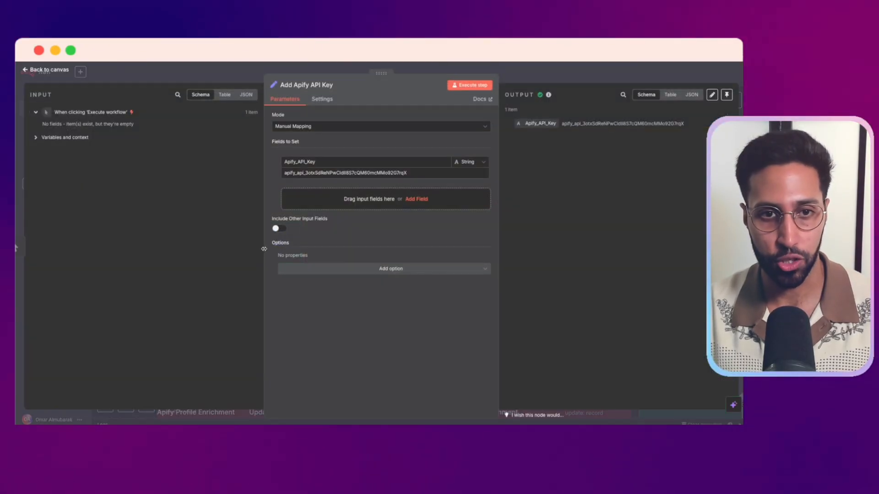
click(286, 172)
drag(414, 172, 270, 171)
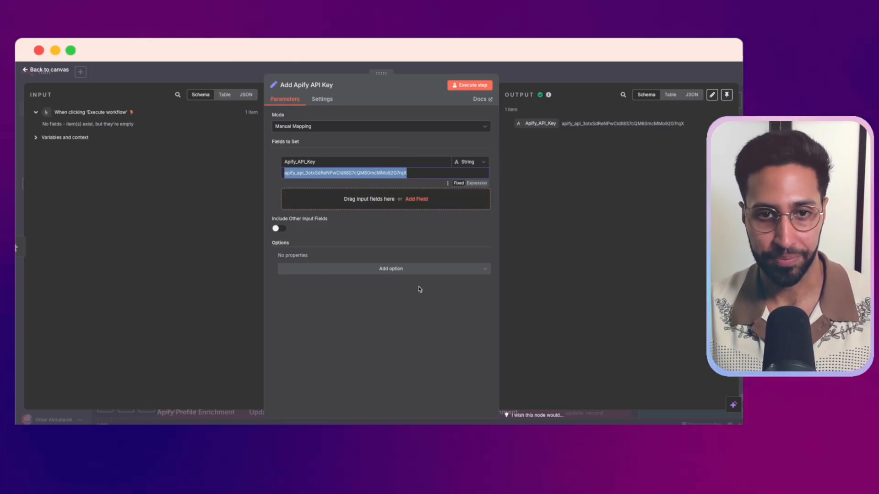
click(410, 312)
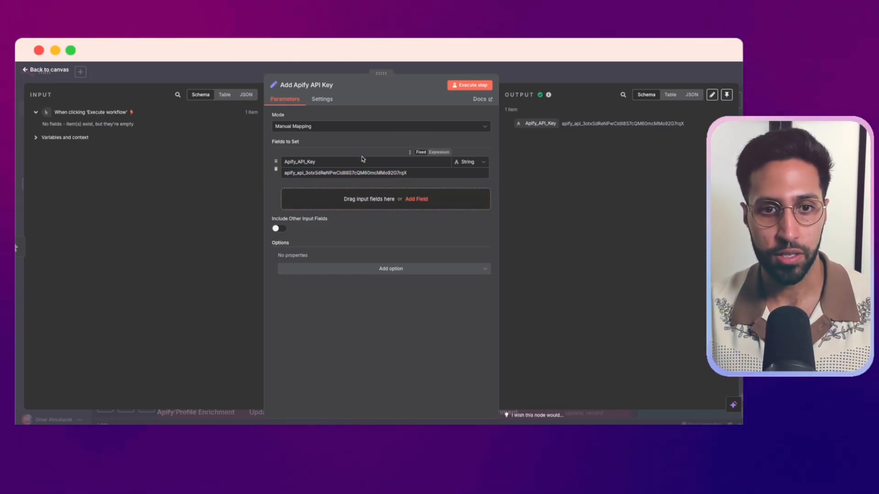
drag(407, 173, 280, 177)
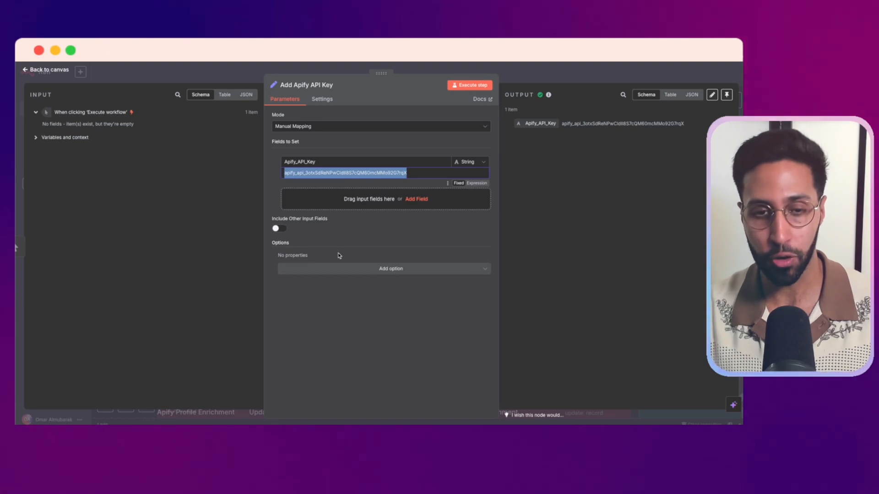
click(344, 70)
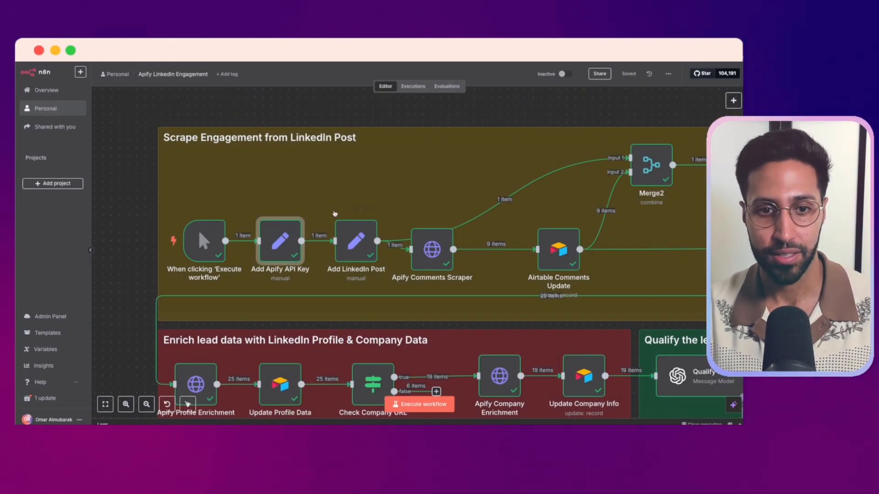
Open the Add LinkedIn Post node and review the post URL in its LinkedIn Post field
scroll(337, 229, right, 1)
click(340, 246)
double_click(340, 246)
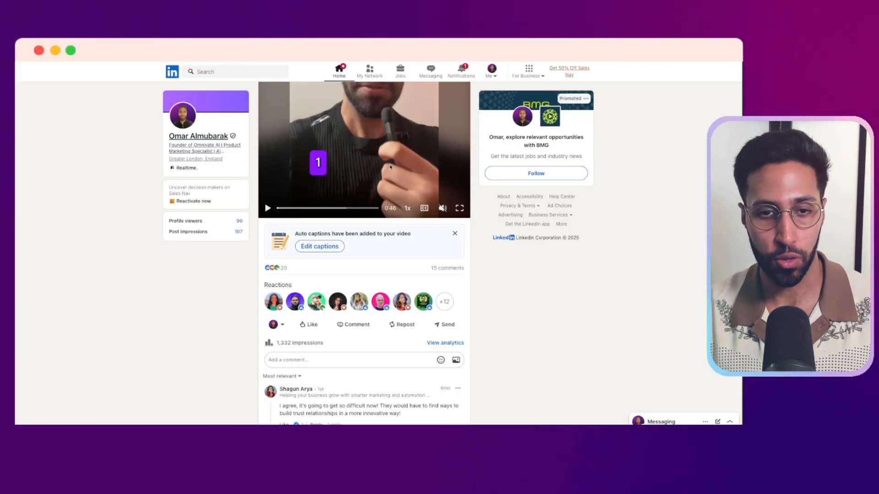
scroll(390, 167, up, 10)
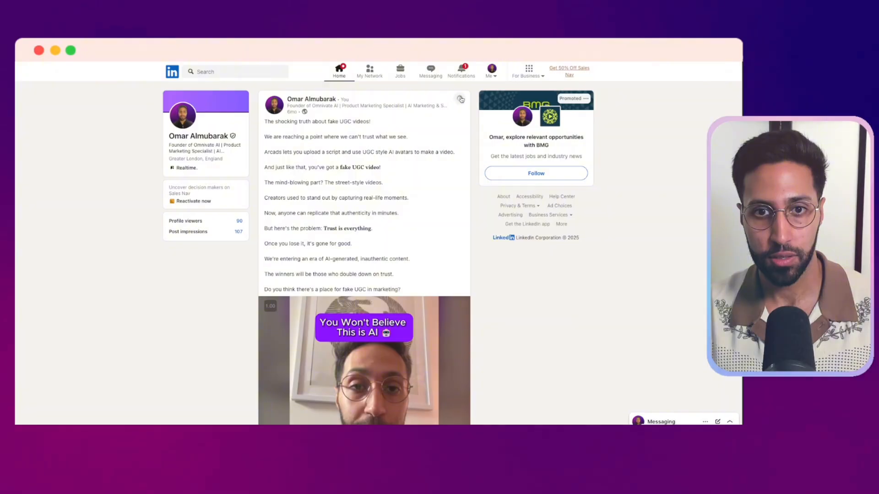
Copy the link to the LinkedIn post about fake UGC videos and look over the post's content
click(460, 97)
click(381, 165)
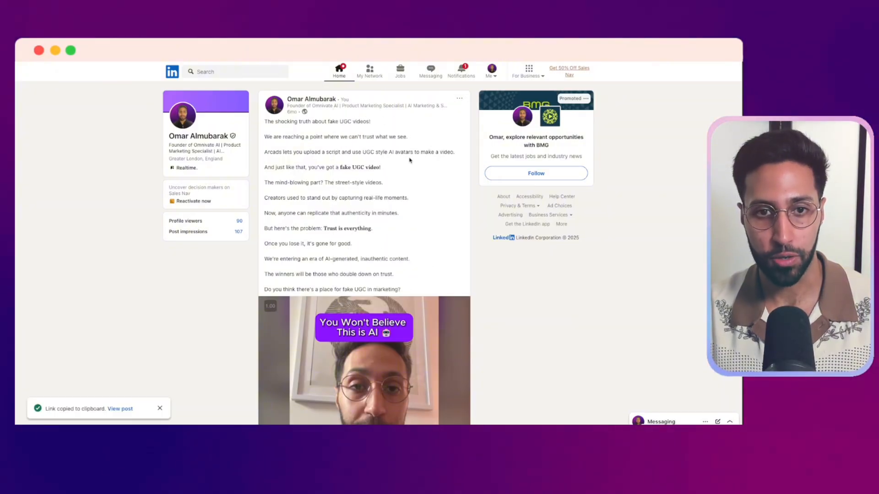
scroll(407, 174, down, 6)
scroll(407, 183, up, 3)
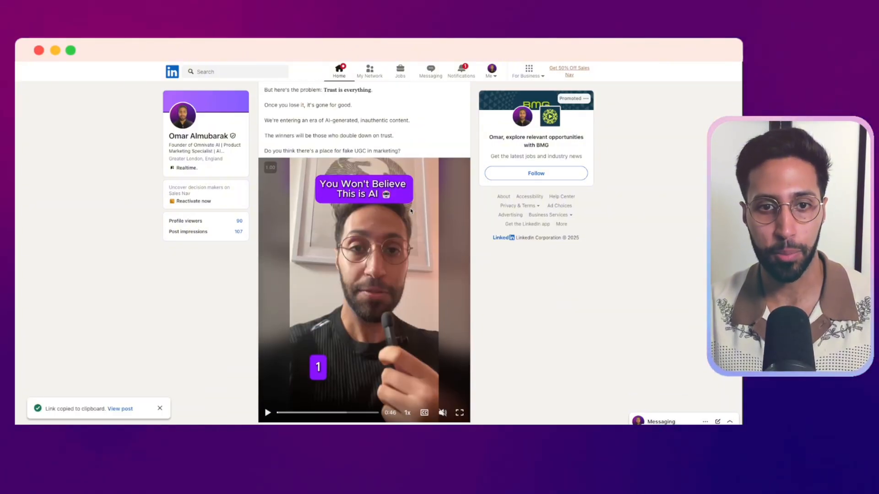
scroll(408, 251, down, 7)
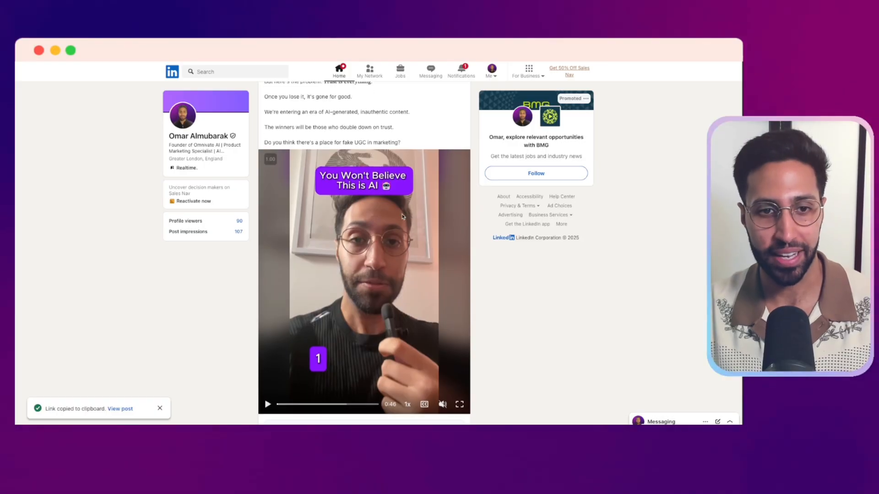
Finish viewing the LinkedIn post, switch back to n8n and return from the Add LinkedIn Post node to the canvas
scroll(400, 182, down, 2)
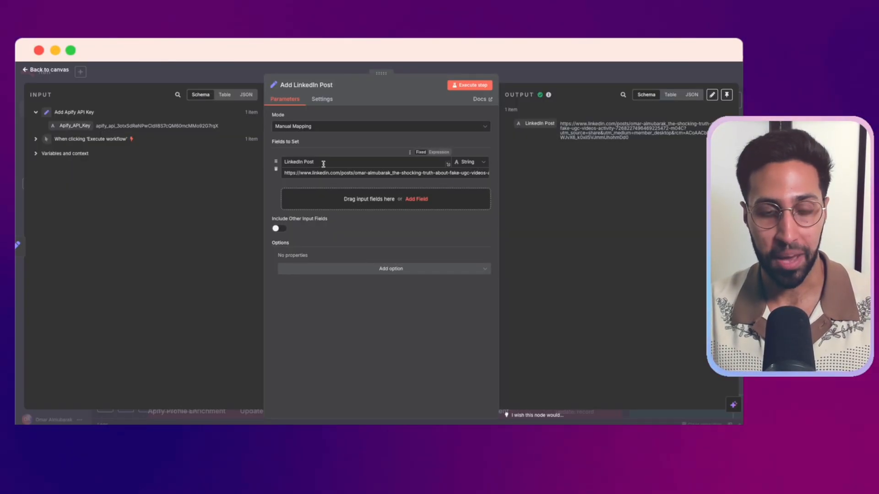
click(344, 66)
drag(408, 301, 333, 295)
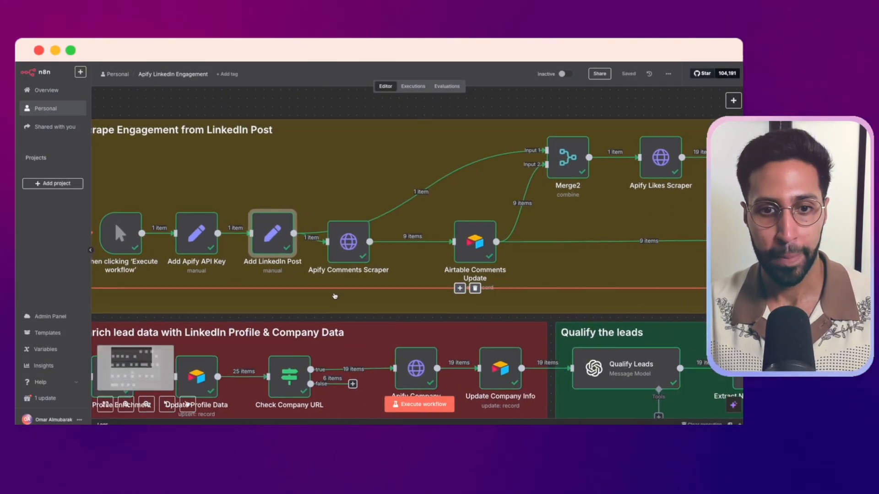
Open the Apify Comments Scraper node and review its POST method, request URL with the API key expression, and JSON body
double_click(344, 242)
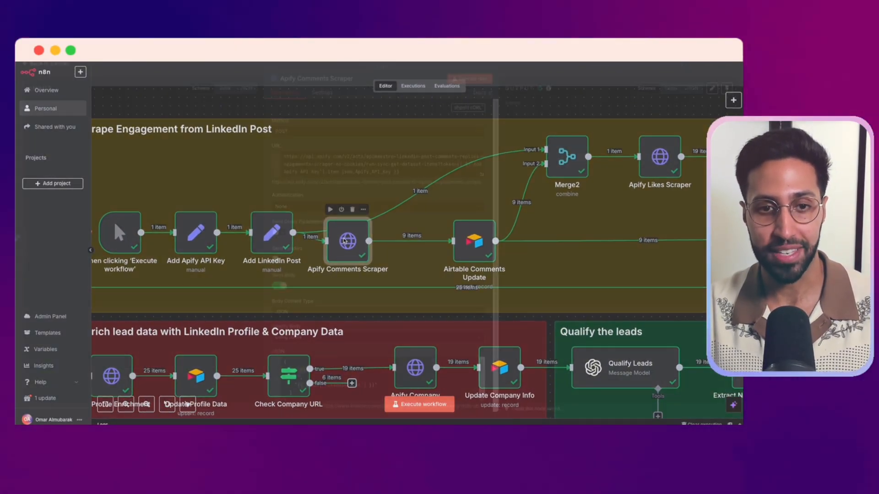
scroll(387, 198, down, 3)
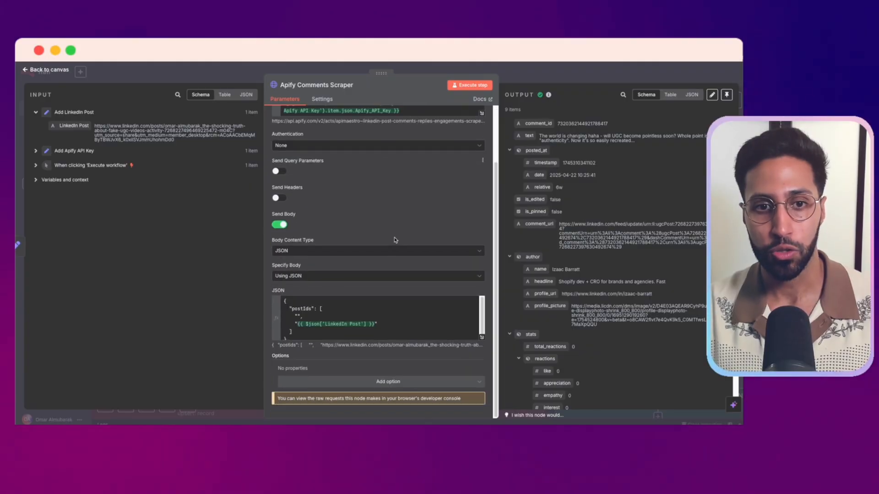
scroll(394, 240, up, 3)
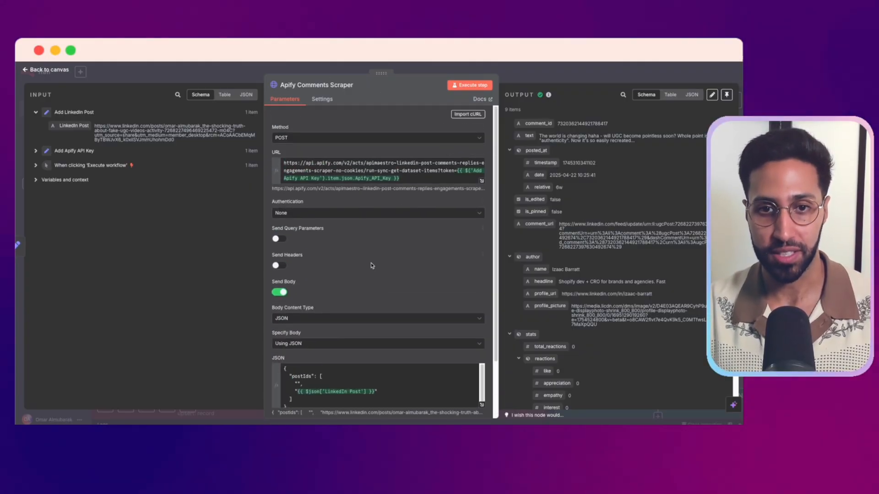
scroll(458, 307, down, 3)
scroll(379, 213, up, 1)
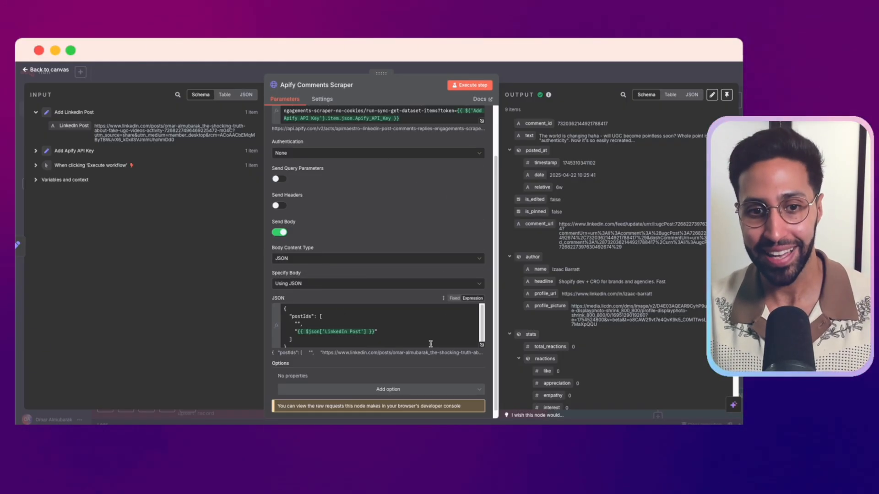
scroll(431, 344, up, 3)
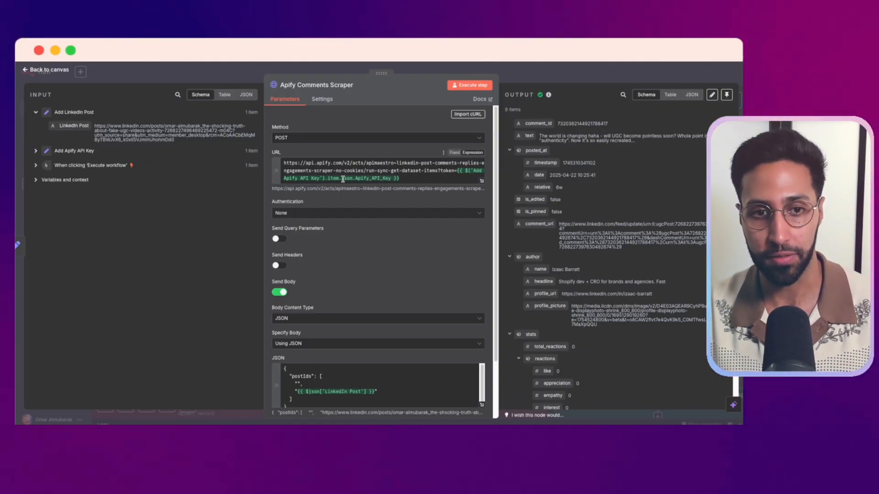
scroll(329, 323, down, 3)
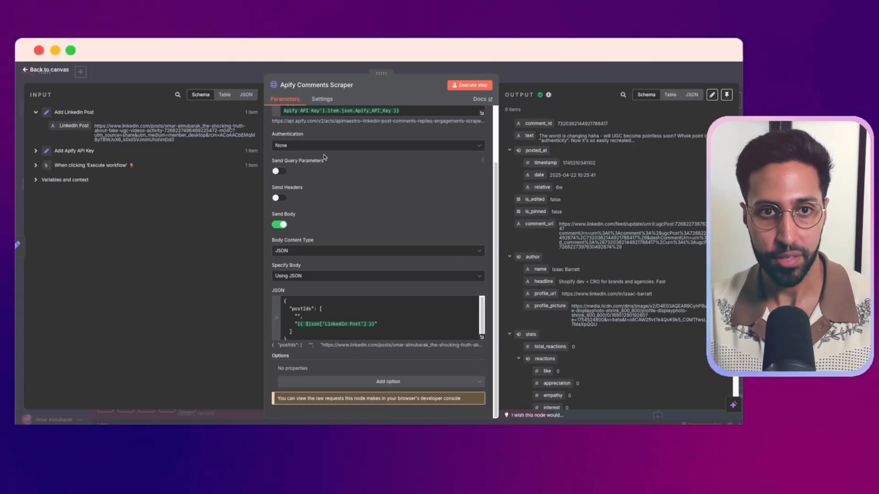
Look through the scraped comment and author data in the Apify Comments Scraper output, and return to the canvas
scroll(610, 198, down, 10)
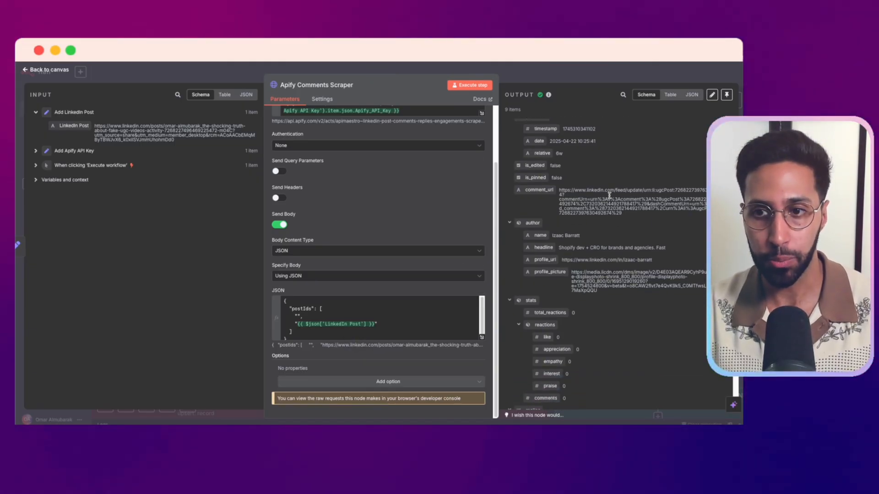
scroll(610, 198, up, 13)
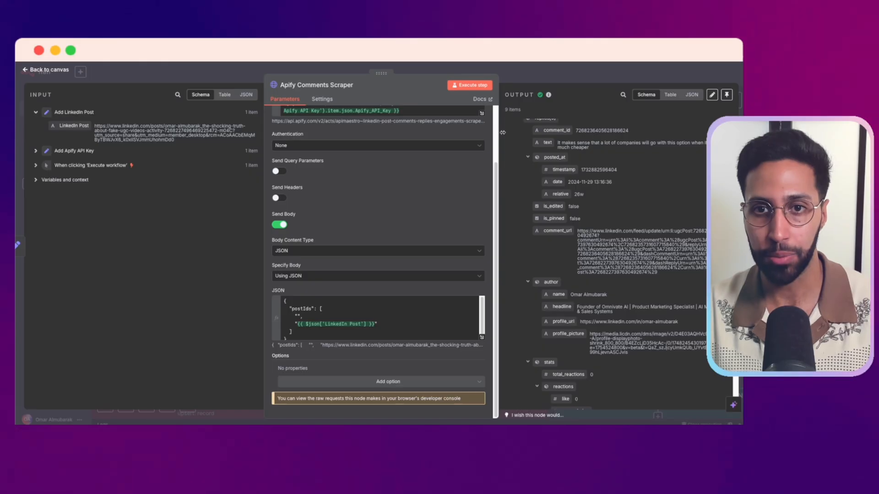
scroll(590, 204, down, 6)
scroll(590, 204, up, 6)
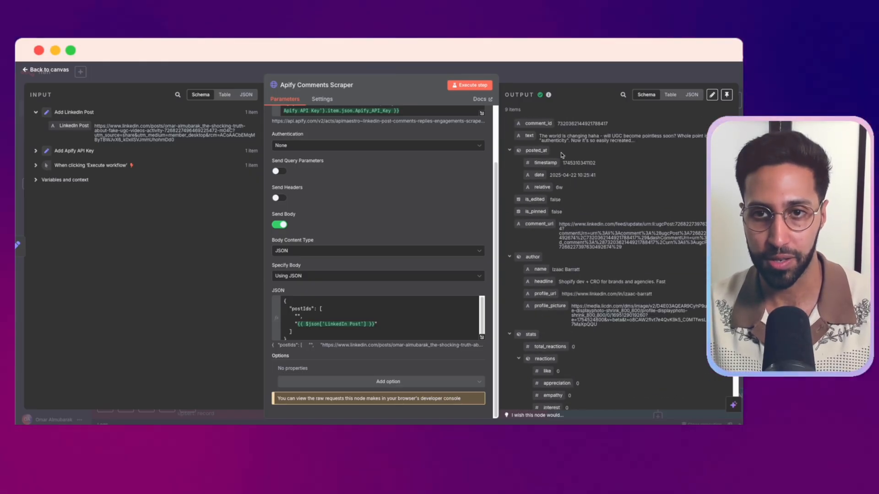
click(574, 80)
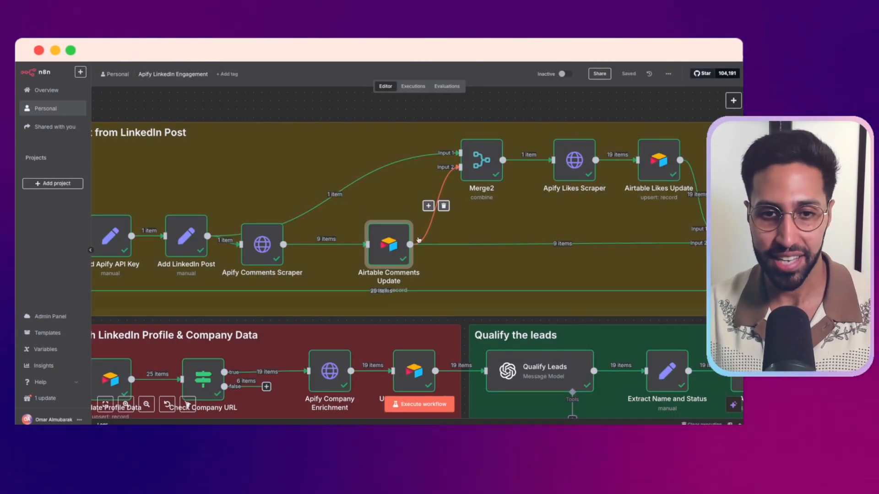
Open the Airtable Comments Update node, view the new access token credential form and its docs, and close the form without saving
double_click(398, 250)
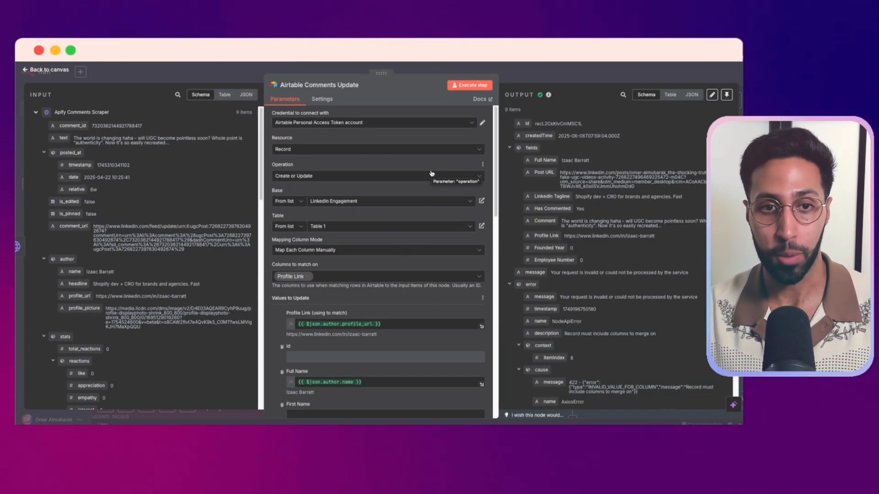
click(368, 125)
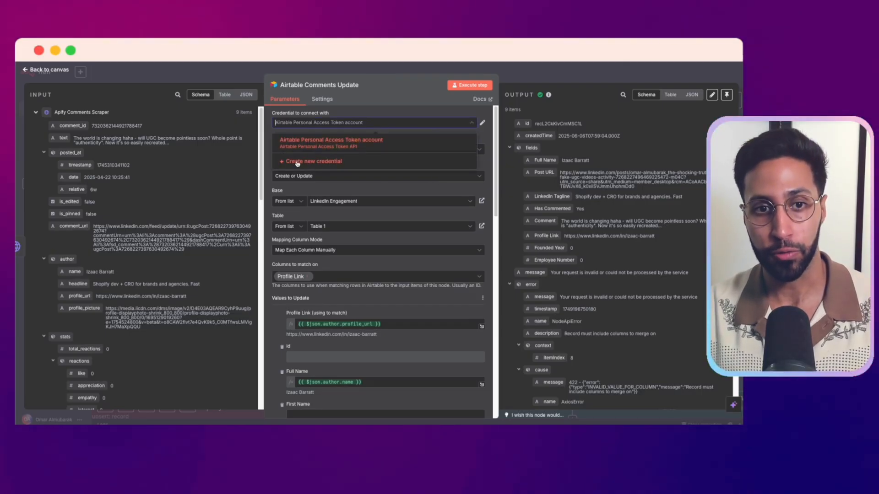
click(337, 164)
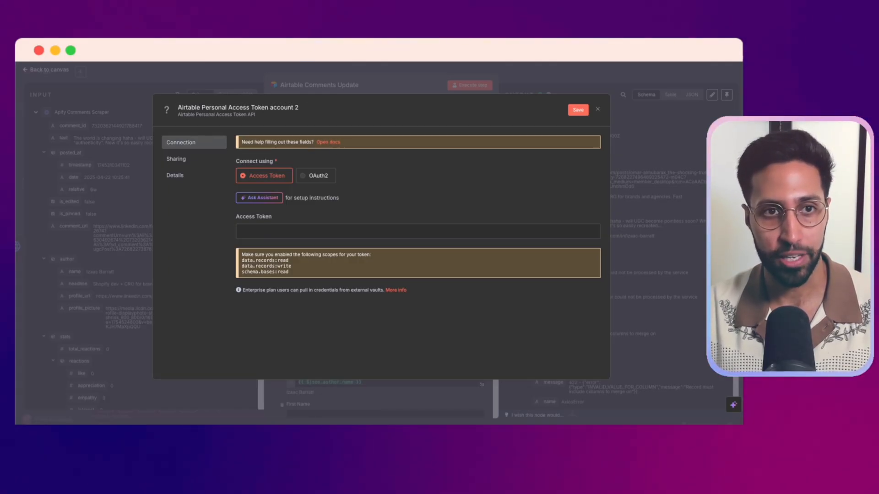
click(328, 142)
scroll(362, 137, down, 3)
scroll(367, 142, down, 8)
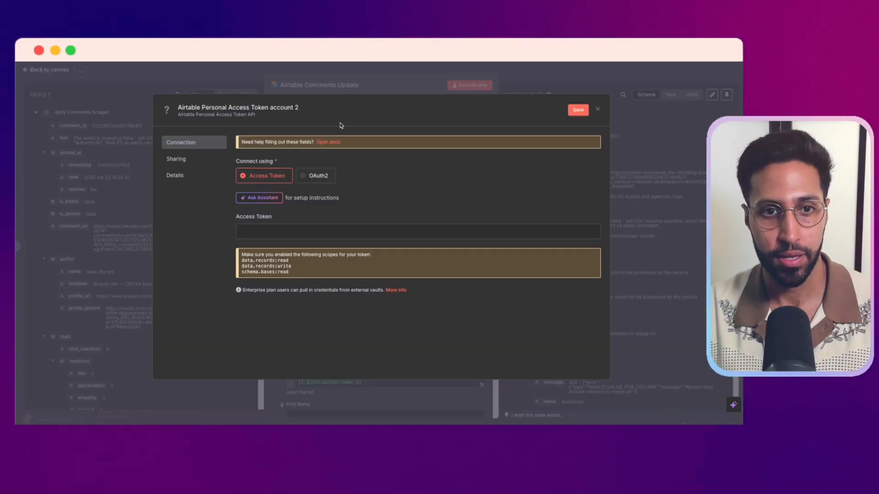
click(598, 109)
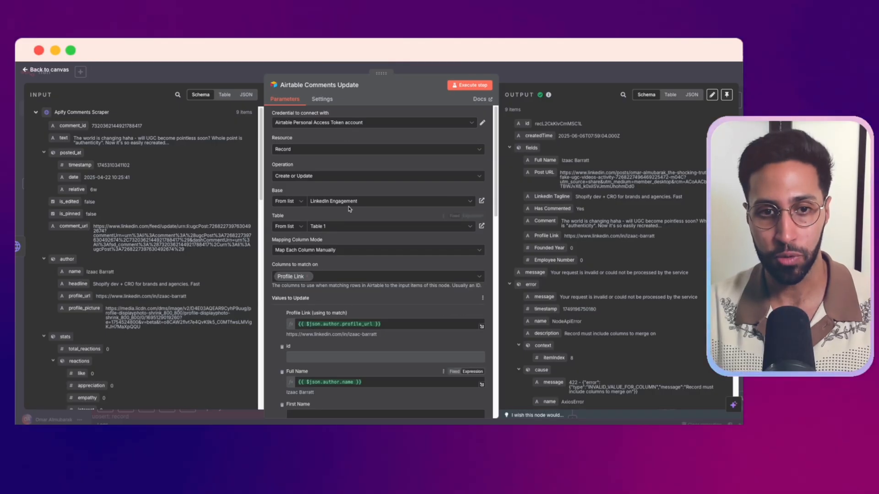
Review the field mappings under Values to Update in the Airtable Comments Update node, including Full Name, Post URL, LinkedIn Tagline and Comment
scroll(357, 275, down, 5)
scroll(364, 237, down, 5)
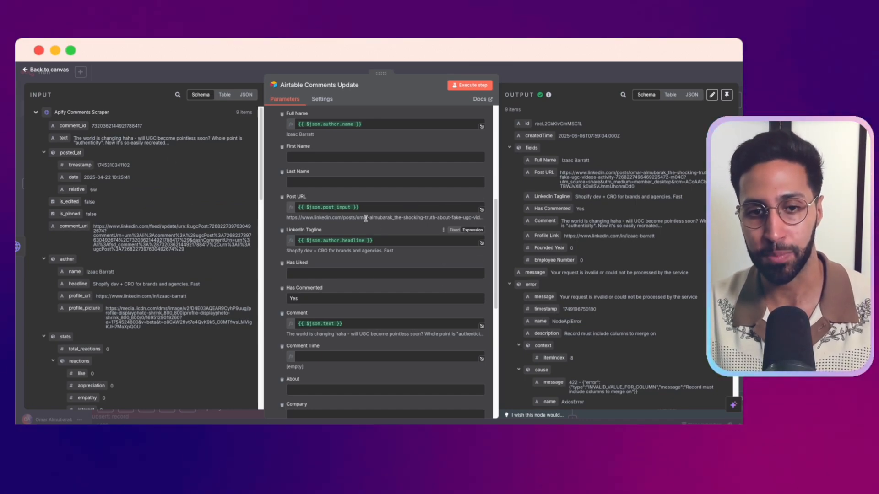
scroll(390, 277, up, 4)
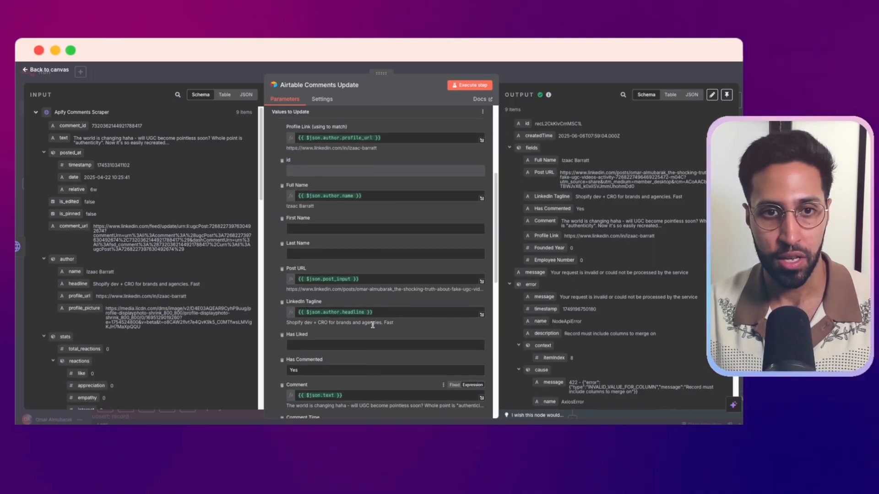
scroll(326, 277, down, 1)
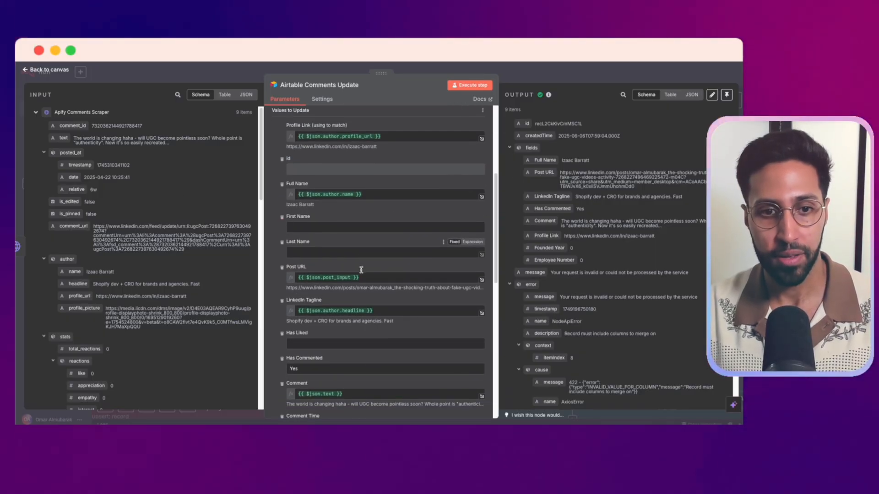
scroll(339, 281, down, 5)
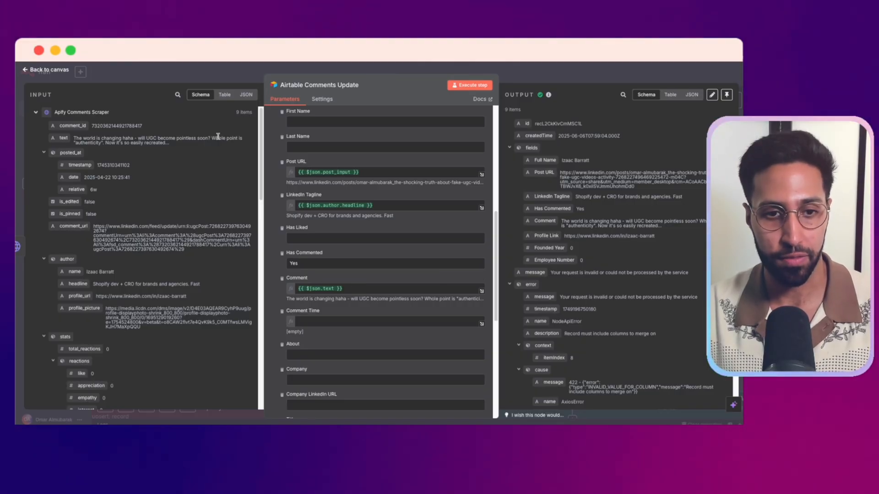
scroll(412, 197, down, 7)
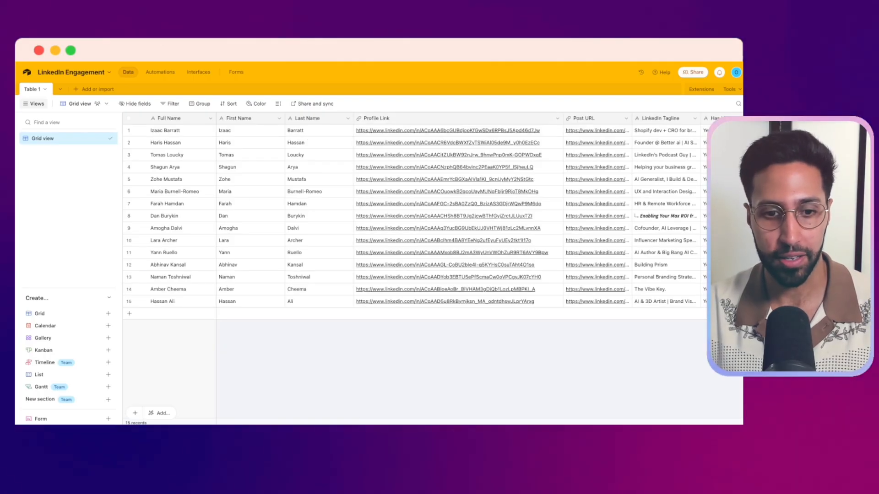
Switch to the LinkedIn Engagement base in Airtable and examine Table 1's columns from Profile Link through Qualification Status and Email
scroll(358, 422, right, 5)
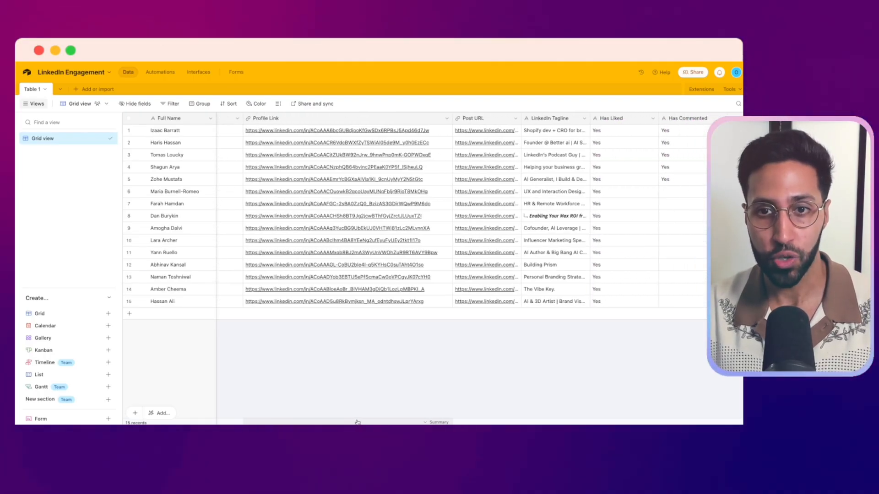
scroll(358, 422, right, 5)
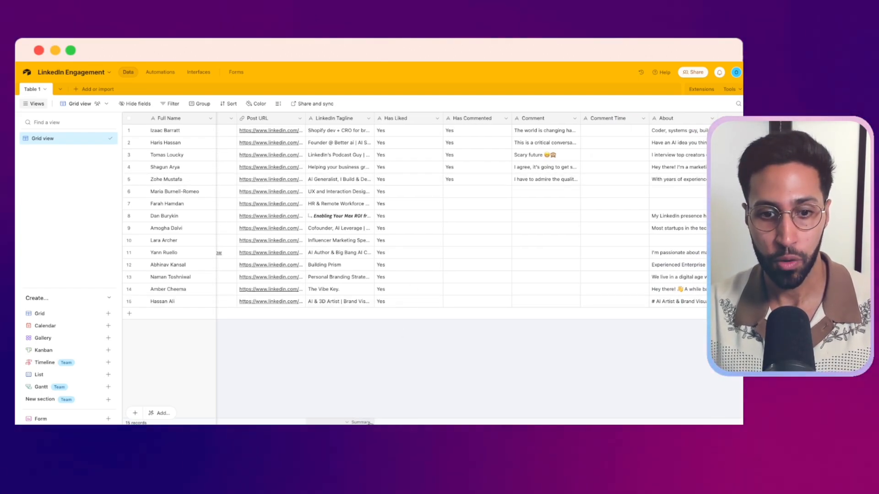
scroll(371, 423, right, 5)
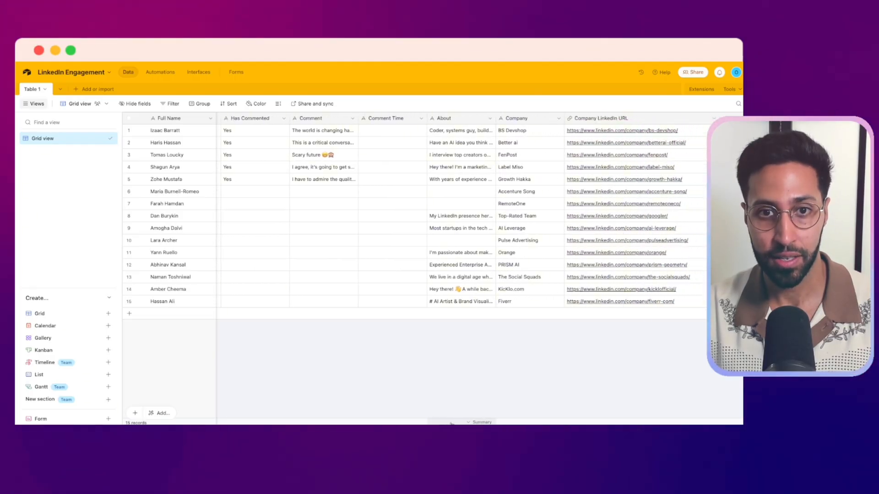
scroll(453, 415, right, 1)
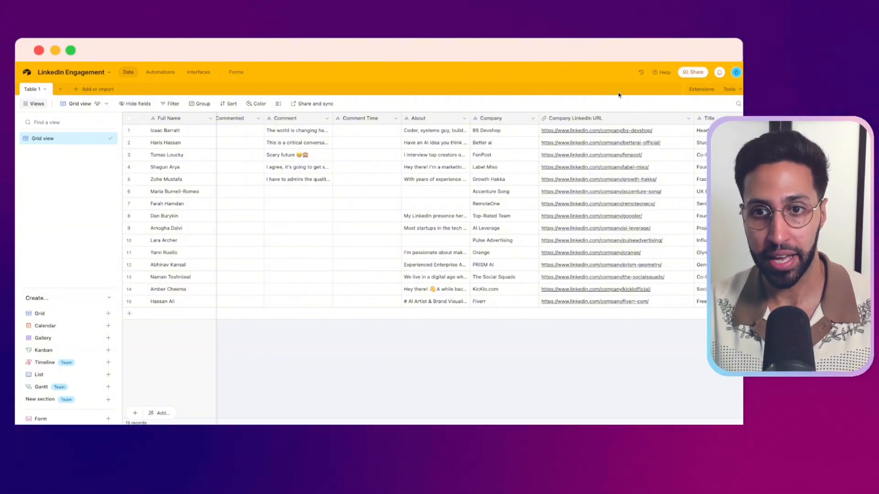
scroll(544, 415, right, 7)
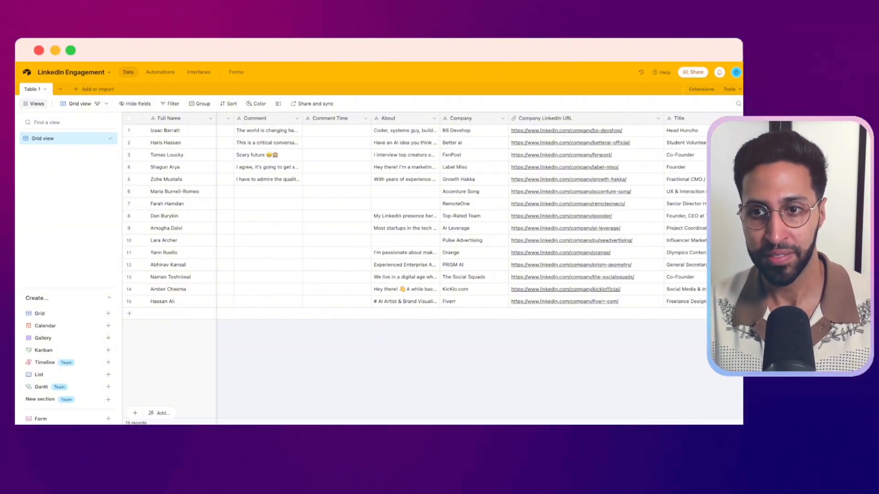
scroll(604, 420, right, 10)
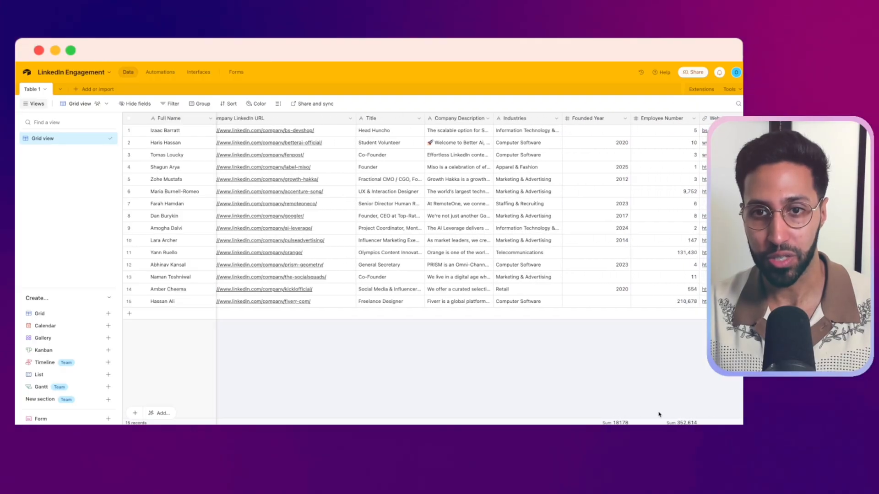
scroll(699, 417, right, 1)
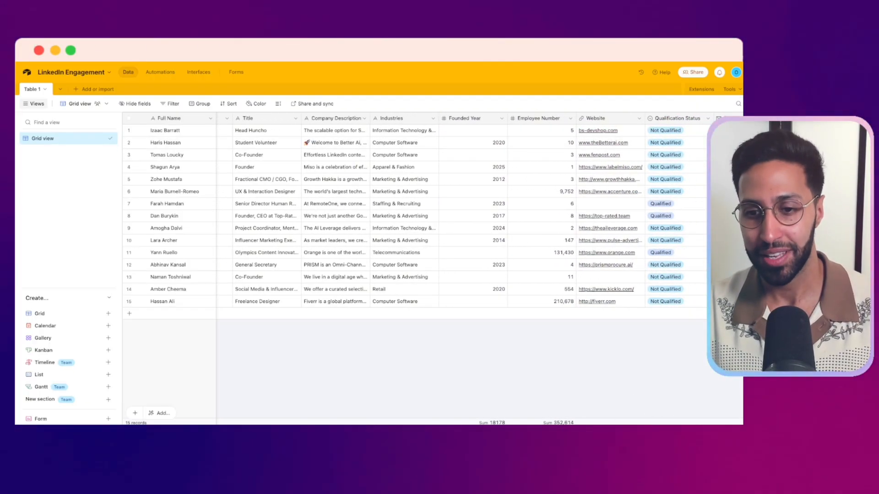
scroll(626, 412, right, 2)
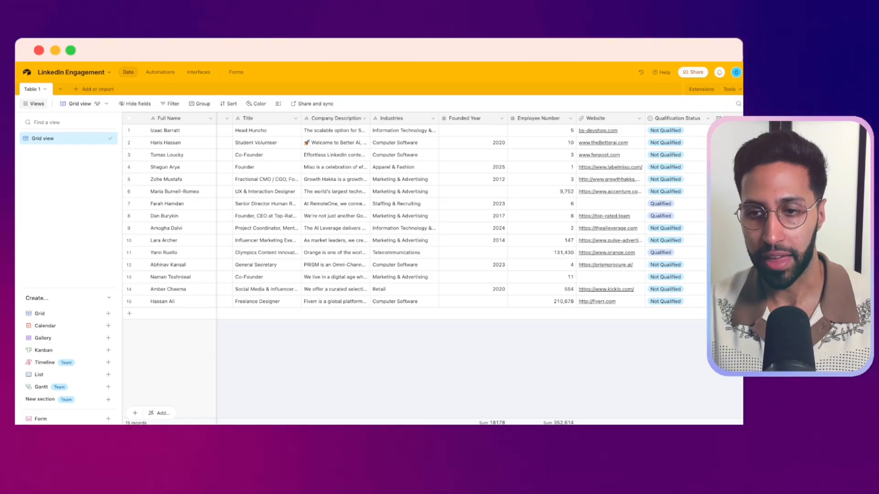
scroll(458, 215, right, 4)
Look back across Table 1 to its first columns, and return to the start of the Airtable Comments Update parameters in n8n
scroll(458, 215, left, 4)
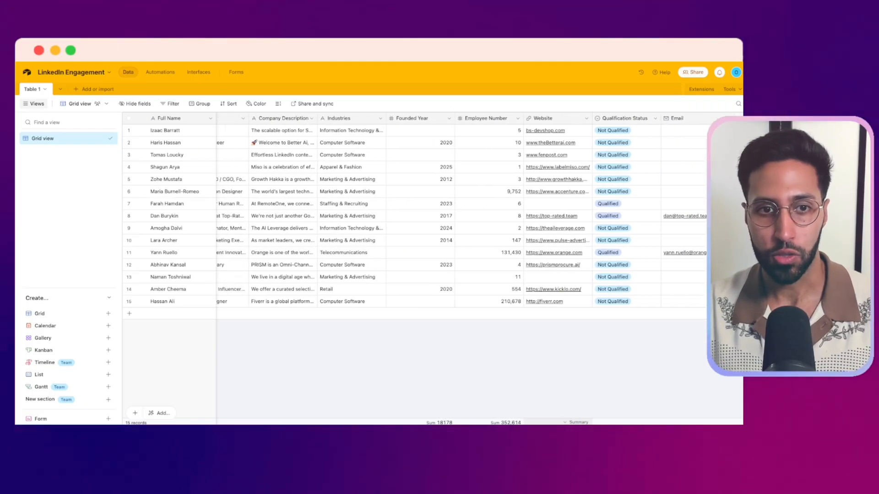
scroll(458, 215, left, 1)
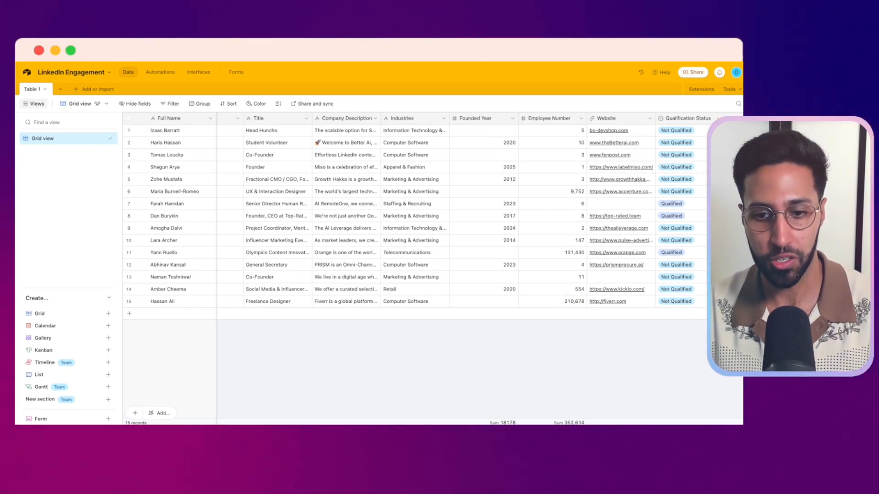
scroll(189, 407, left, 10)
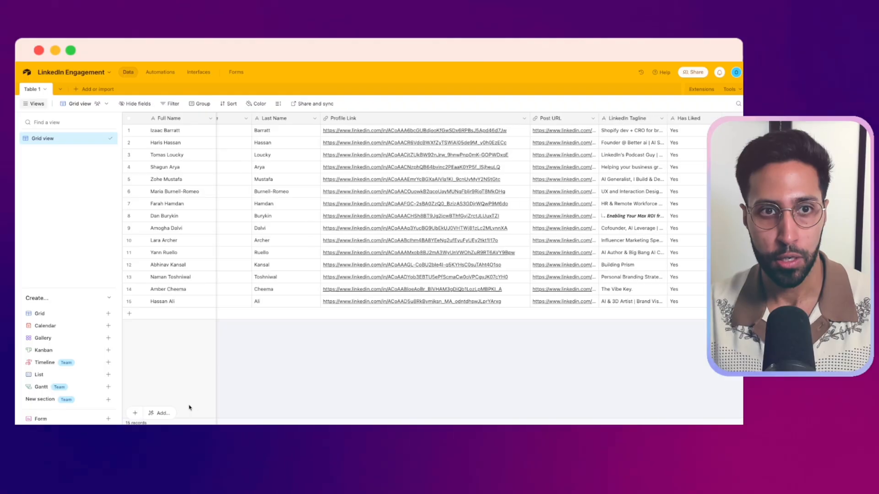
scroll(189, 408, left, 2)
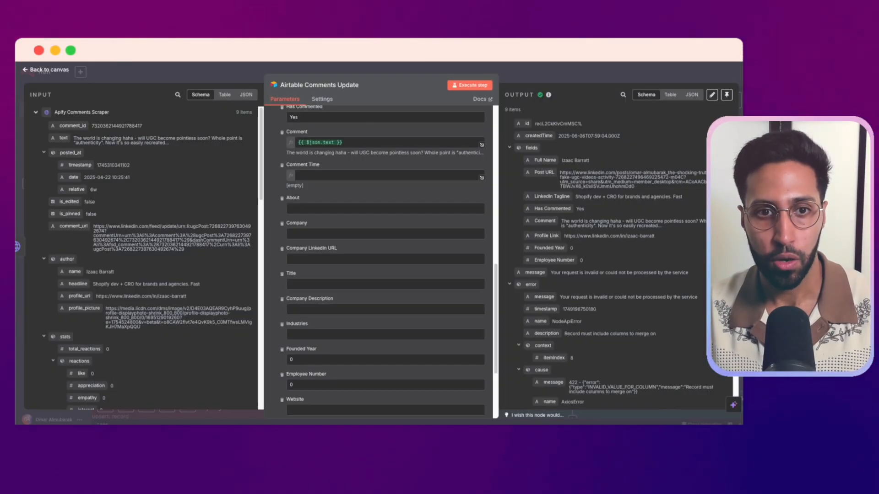
scroll(380, 261, up, 3)
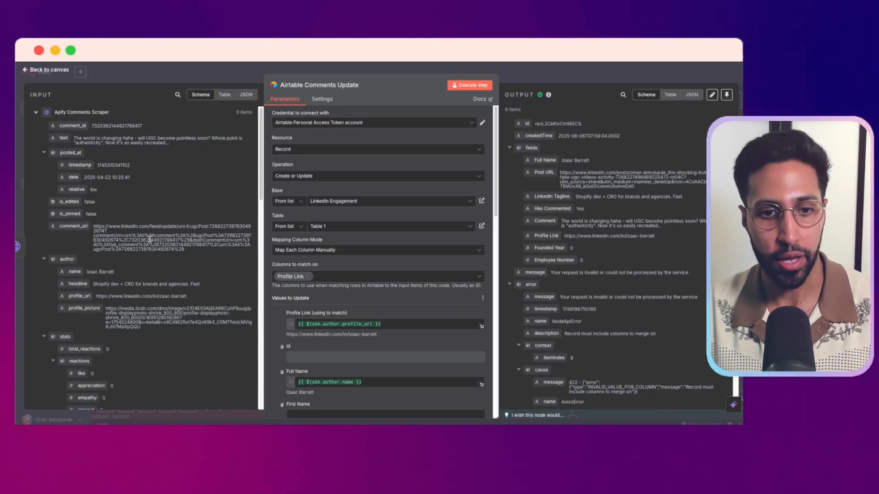
Compare the Airtable Comments Update field mappings with the Apify Comments Scraper input data, and return to the workflow canvas
scroll(149, 238, down, 5)
scroll(350, 314, down, 5)
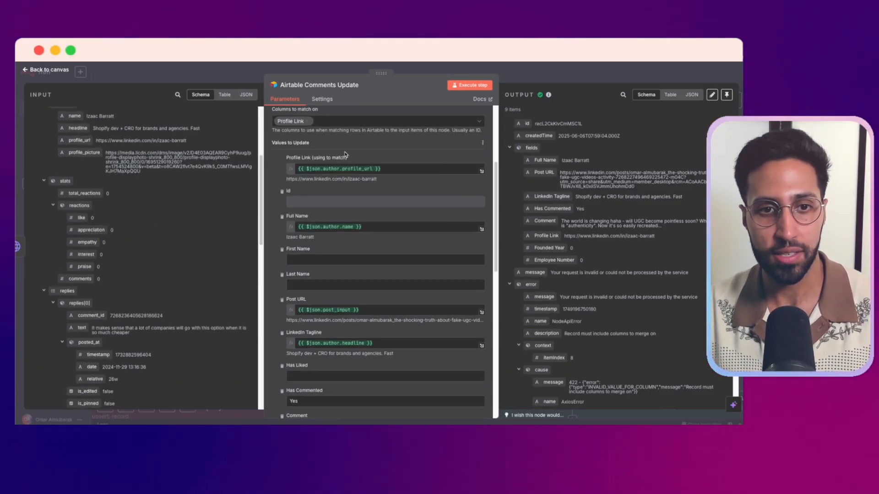
scroll(73, 186, up, 5)
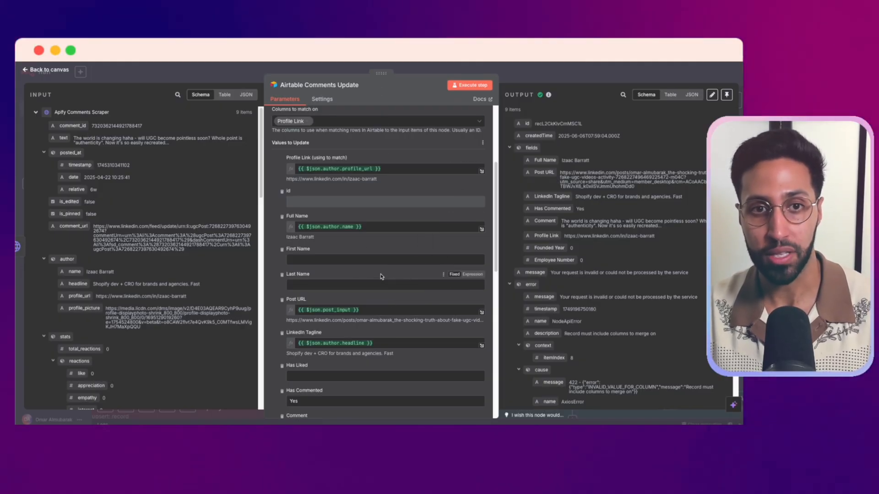
click(414, 73)
Examine the likes branch on the canvas, from Merge2 through Apify Likes Scraper and Airtable Likes Update to Merge
scroll(465, 197, down, 1)
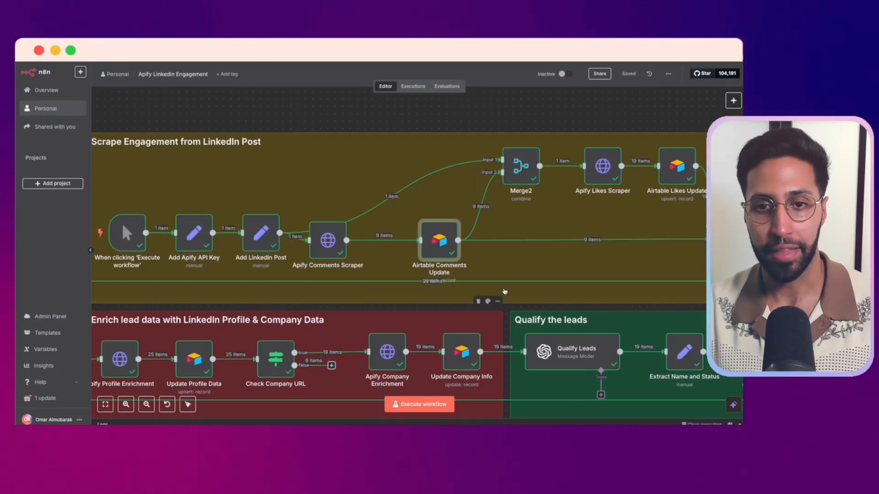
scroll(477, 296, up, 1)
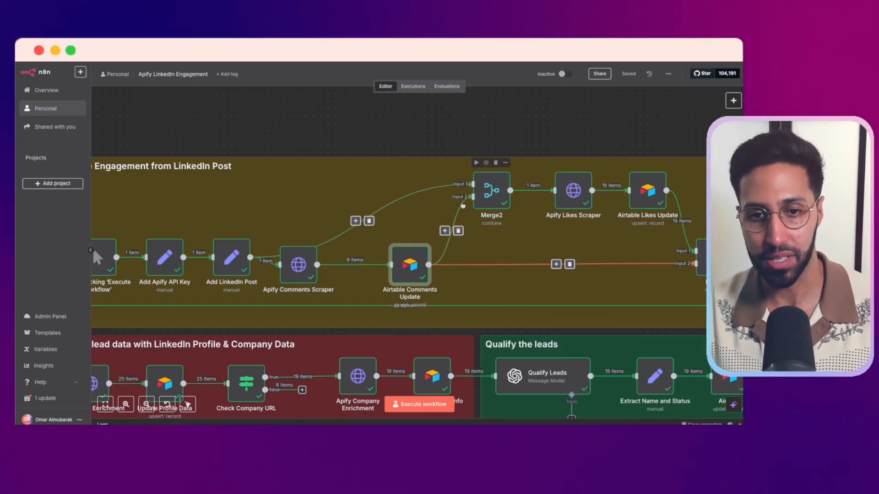
scroll(464, 316, right, 2)
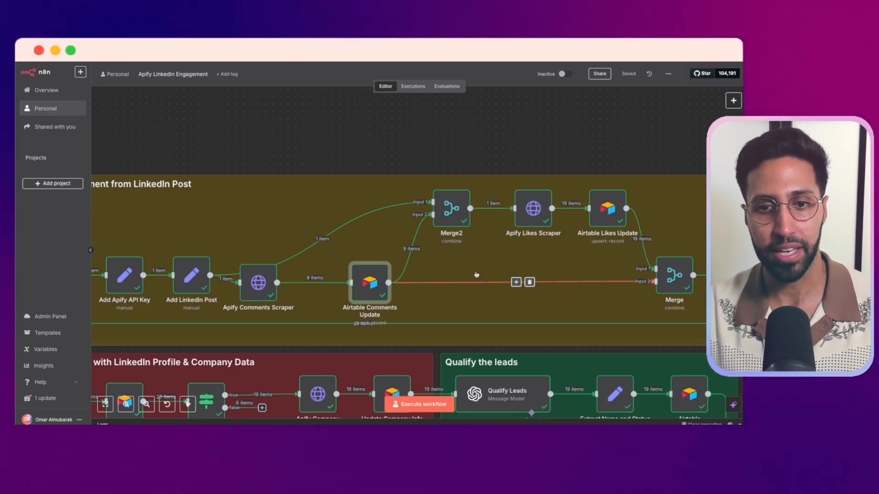
scroll(477, 274, right, 3)
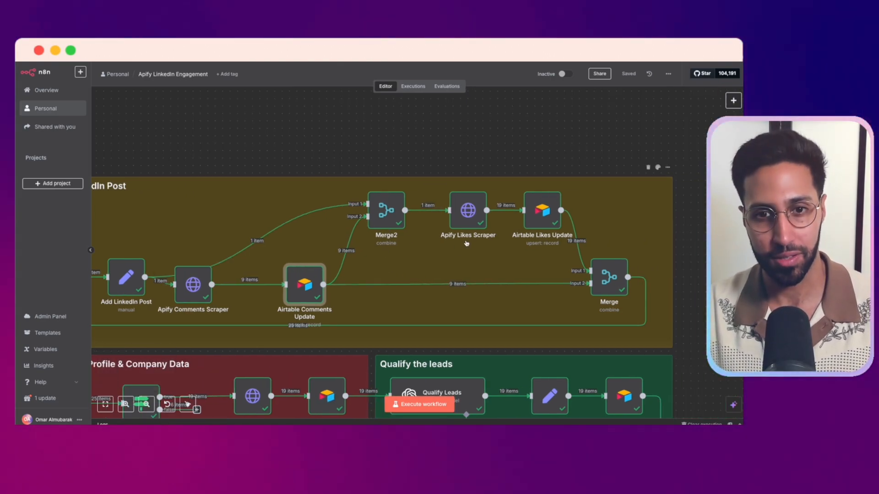
scroll(435, 250, right, 1)
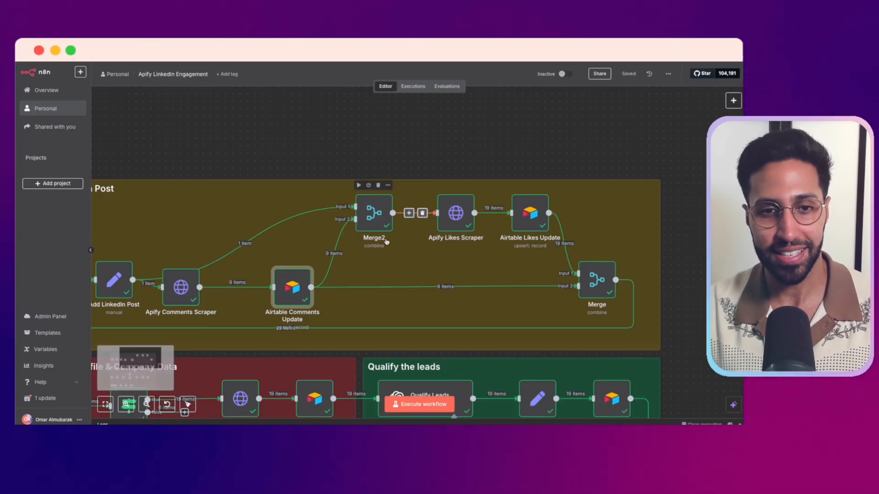
scroll(394, 249, right, 1)
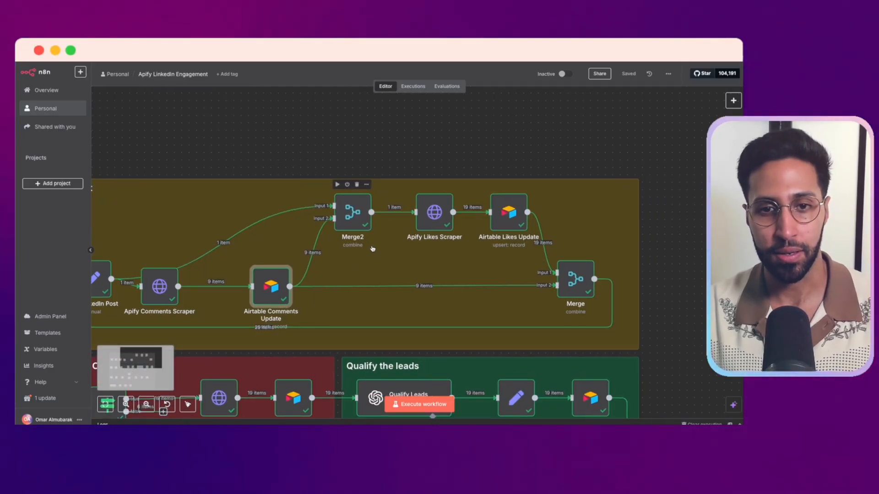
Open the Apify Likes Scraper node, review its request URL, headers and JSON body, and close it
double_click(446, 218)
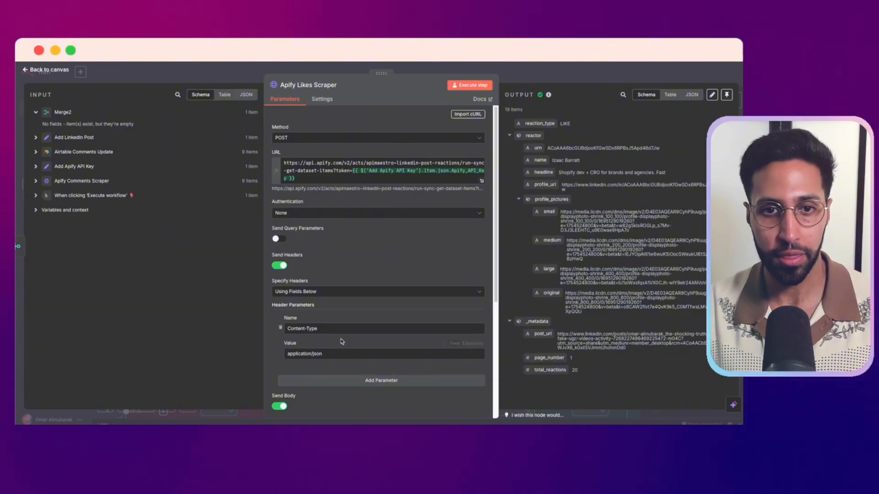
scroll(397, 241, down, 5)
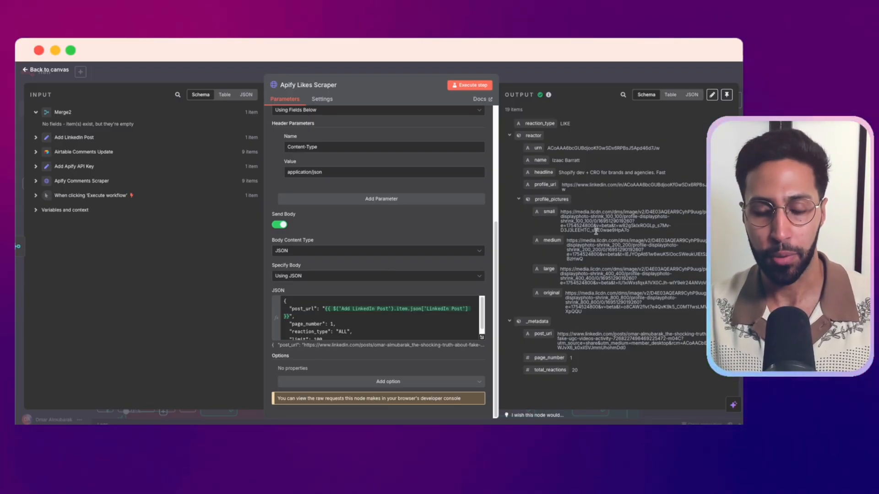
key(Escape)
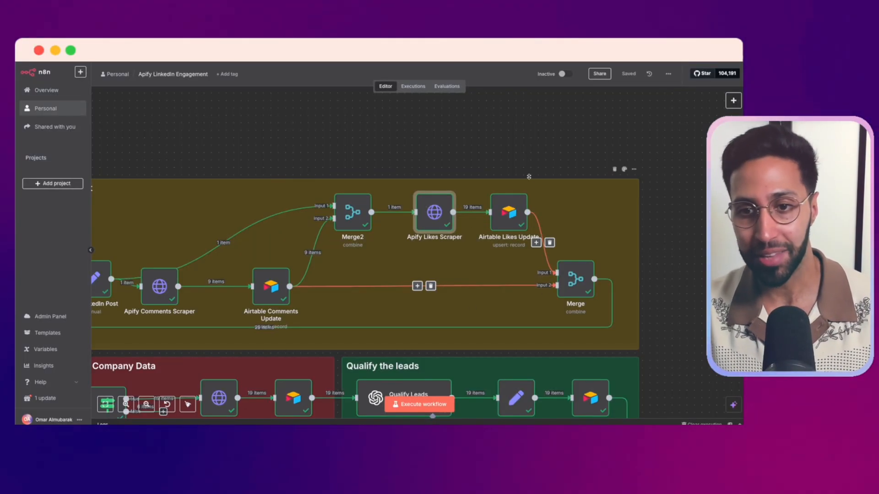
Open the Apify Profile Enrichment node in the enrichment section, examine its output from basic_info through the experience entries, and close it
scroll(551, 206, down, 4)
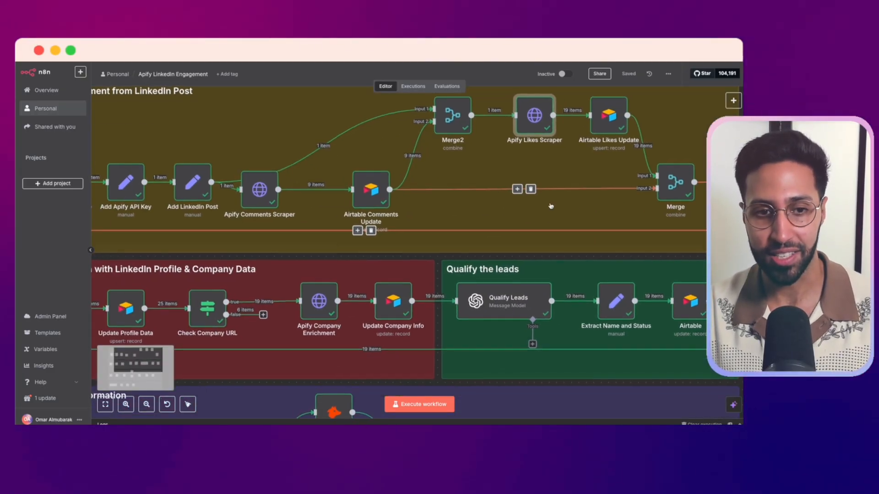
scroll(205, 230, left, 3)
scroll(204, 229, down, 1)
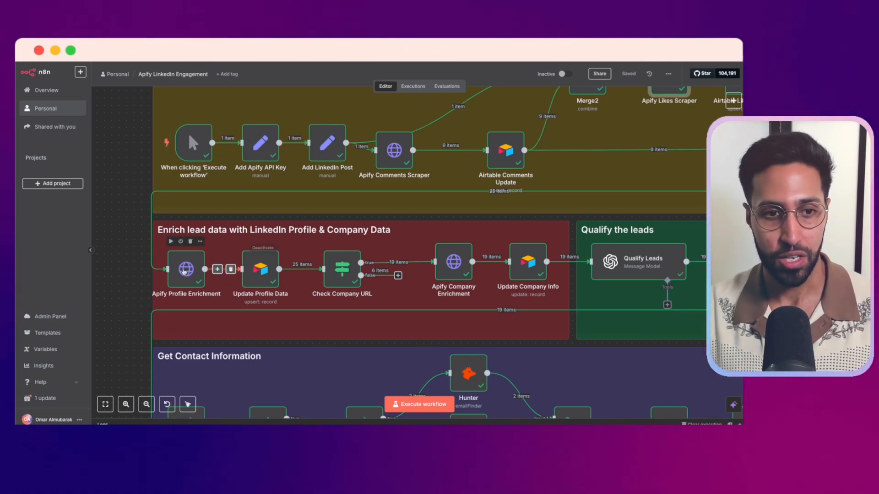
double_click(184, 272)
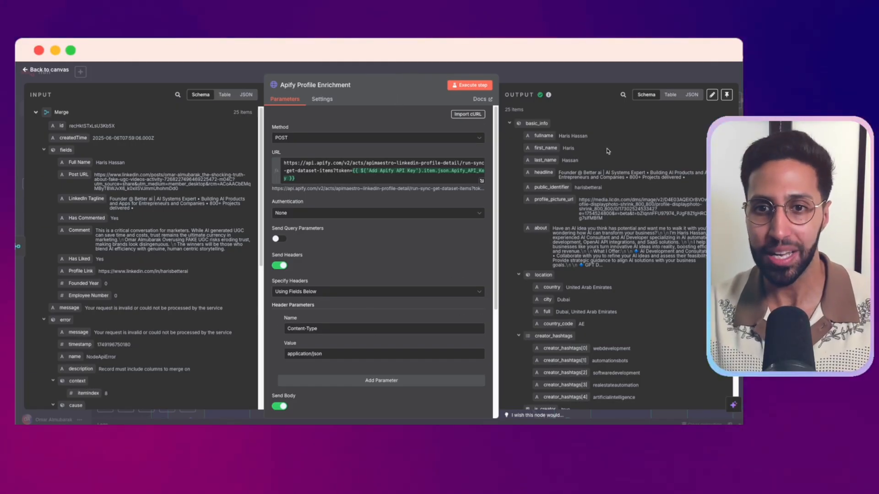
scroll(535, 177, down, 1)
scroll(563, 173, down, 10)
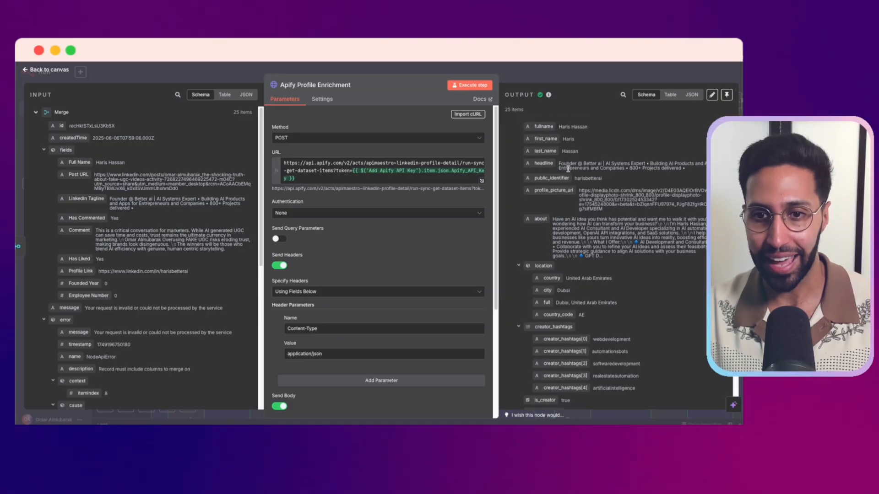
scroll(568, 175, down, 3)
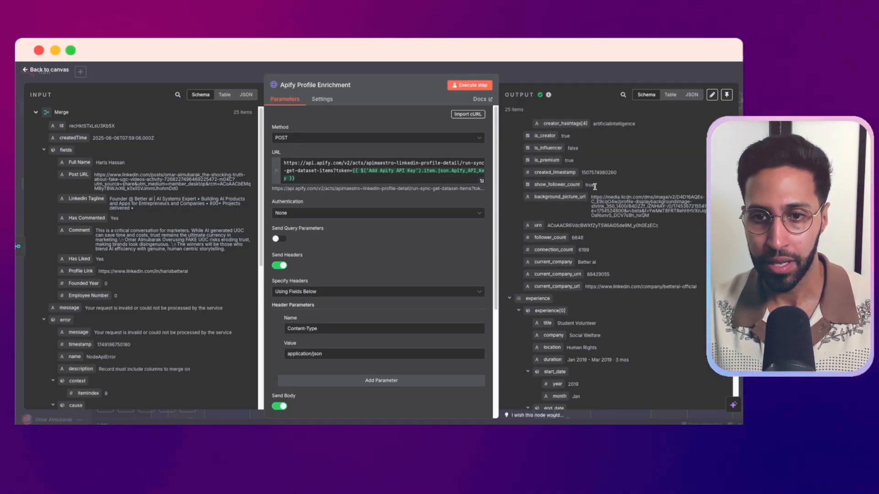
scroll(582, 236, down, 9)
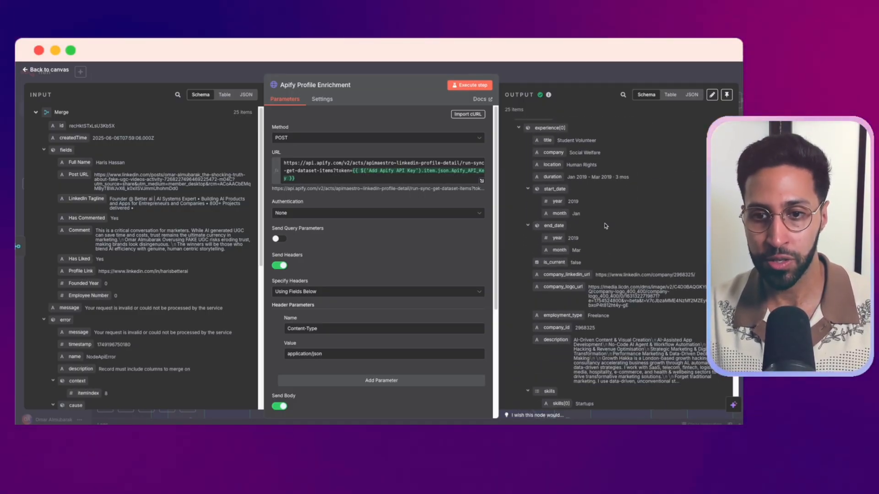
scroll(599, 226, down, 1)
scroll(597, 138, down, 7)
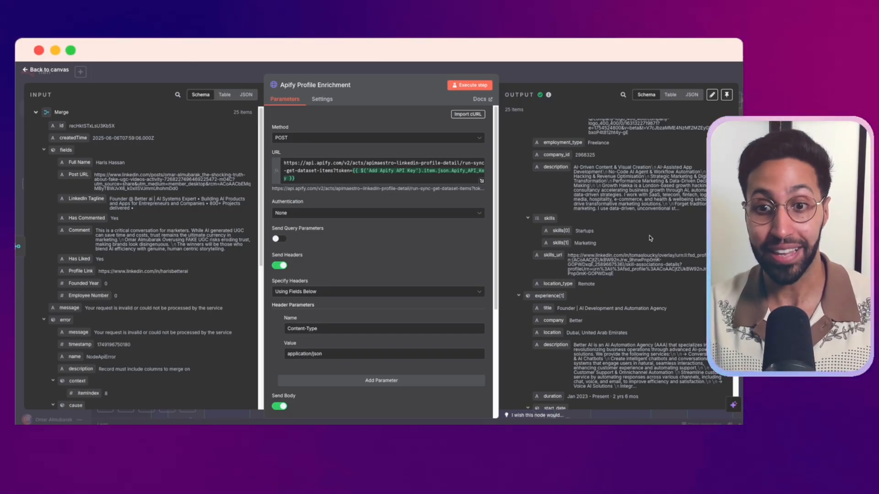
scroll(650, 239, down, 10)
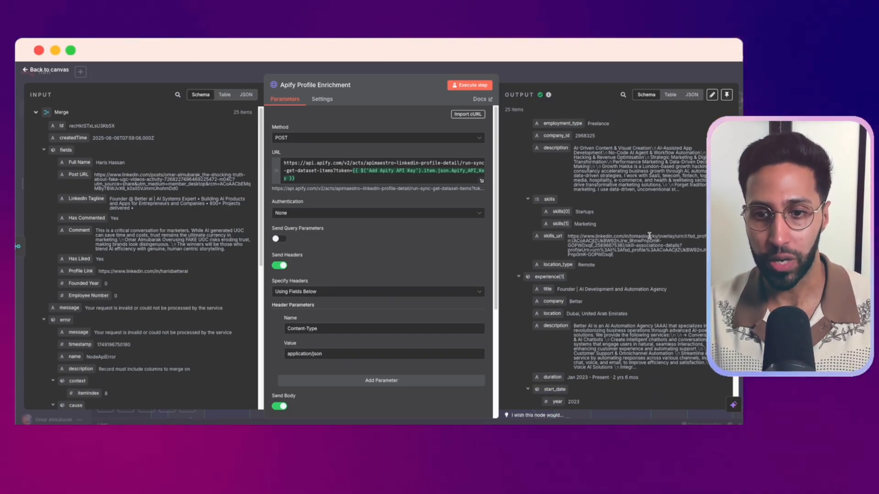
key(Escape)
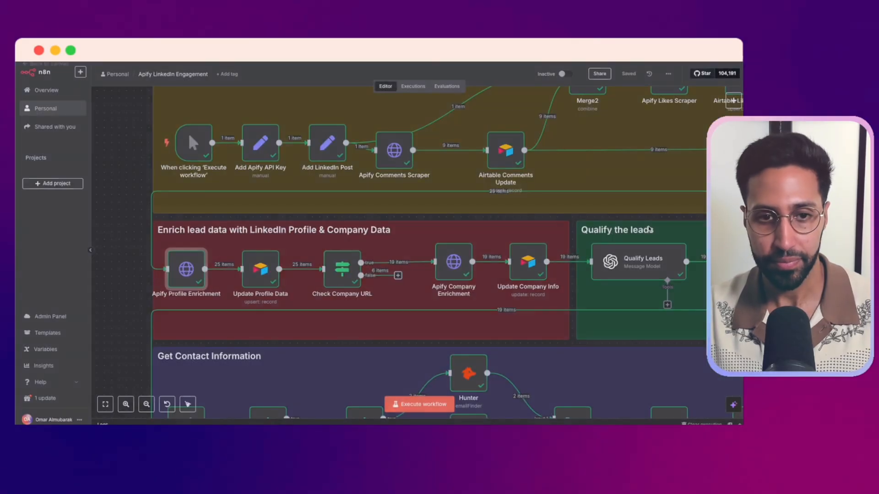
Open the Update Profile Data node, review its Full Name matching column and the name, About, Company and Title mappings, and close it
scroll(247, 338, right, 1)
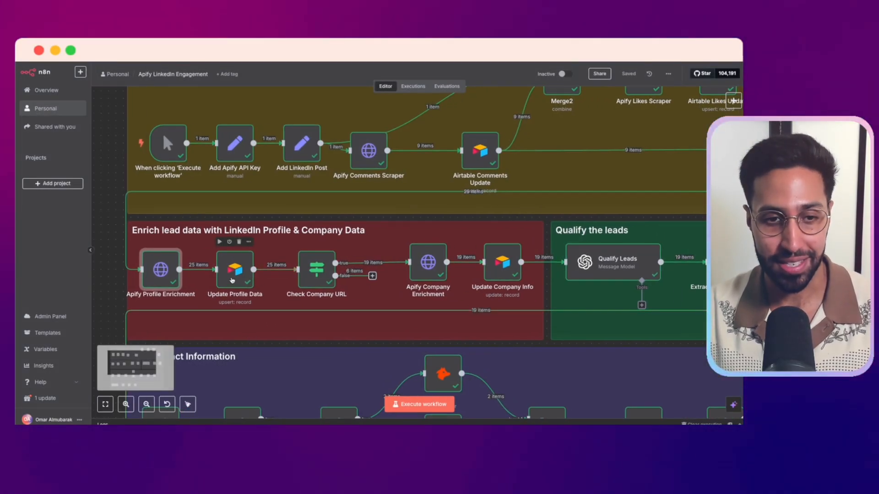
double_click(239, 258)
scroll(438, 157, down, 5)
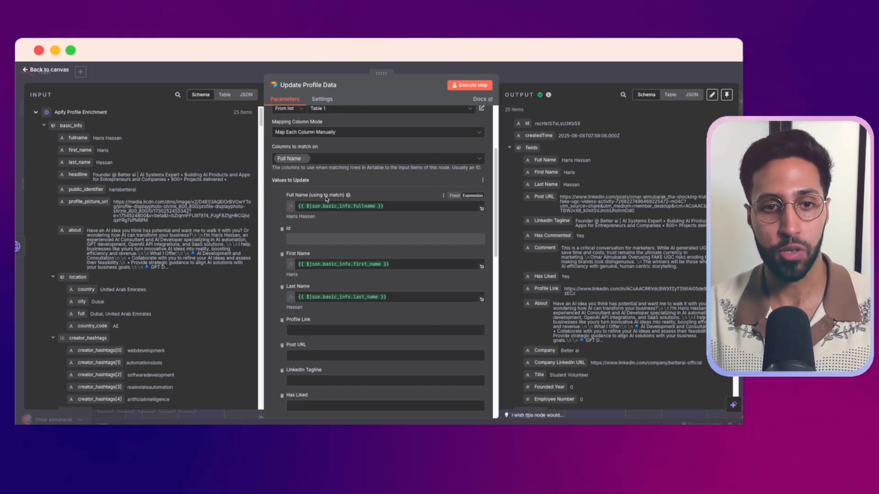
scroll(341, 205, up, 2)
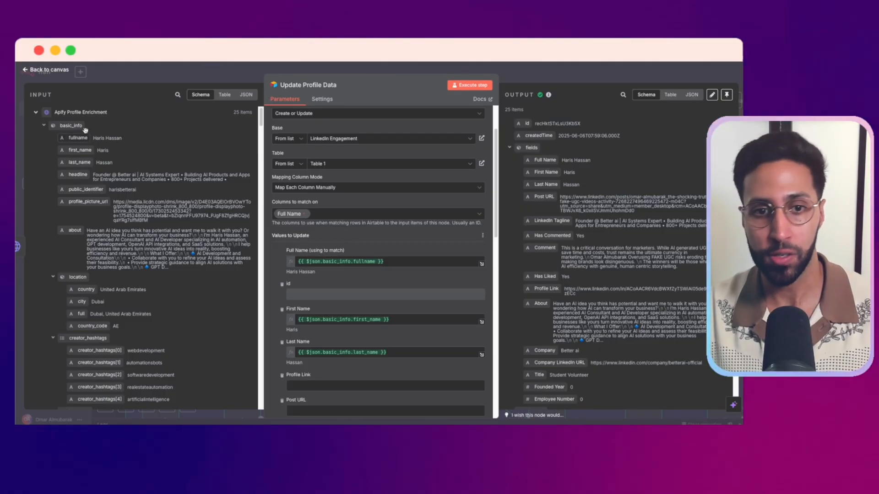
scroll(352, 253, down, 1)
scroll(352, 253, down, 3)
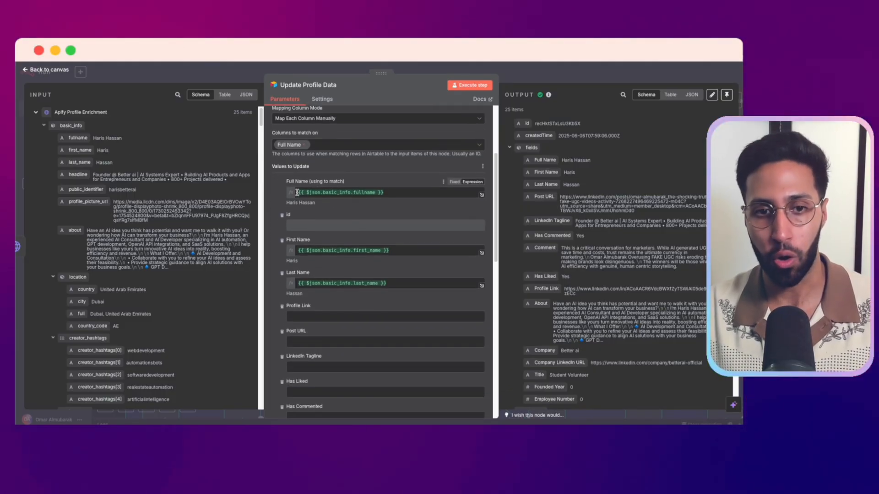
scroll(389, 209, down, 10)
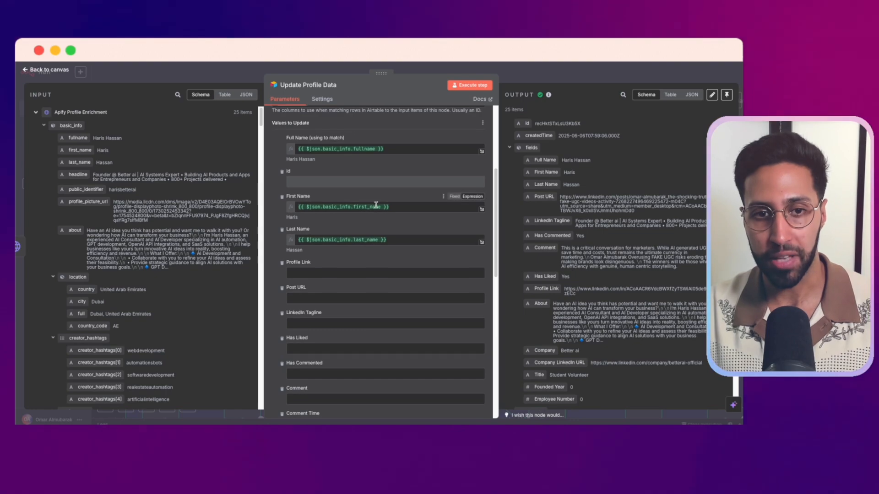
scroll(377, 207, down, 10)
scroll(376, 207, up, 1)
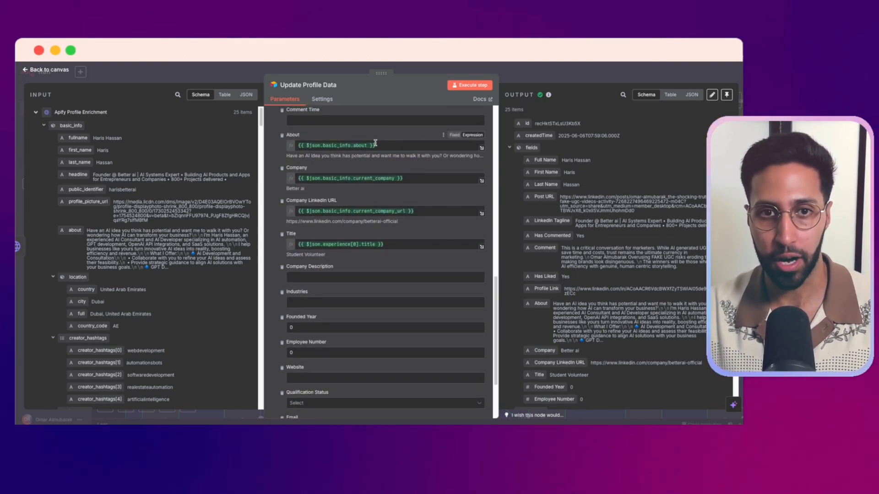
click(333, 68)
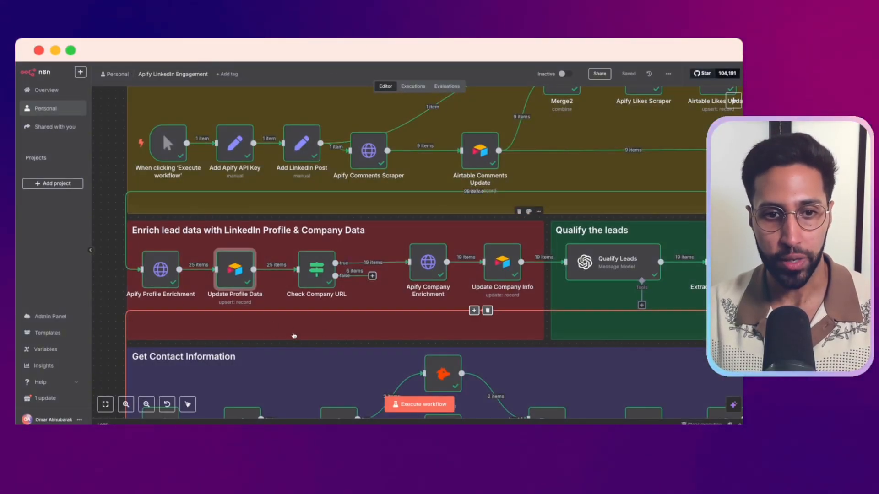
Follow the flow past Check Company URL, view the Apify Company Enrichment node's request parameters and output, and close the node
scroll(280, 280, right, 2)
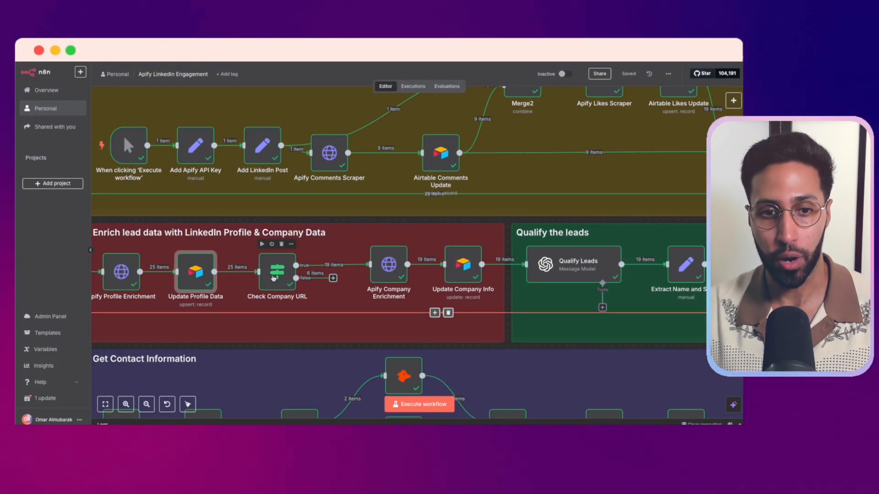
scroll(287, 290, right, 6)
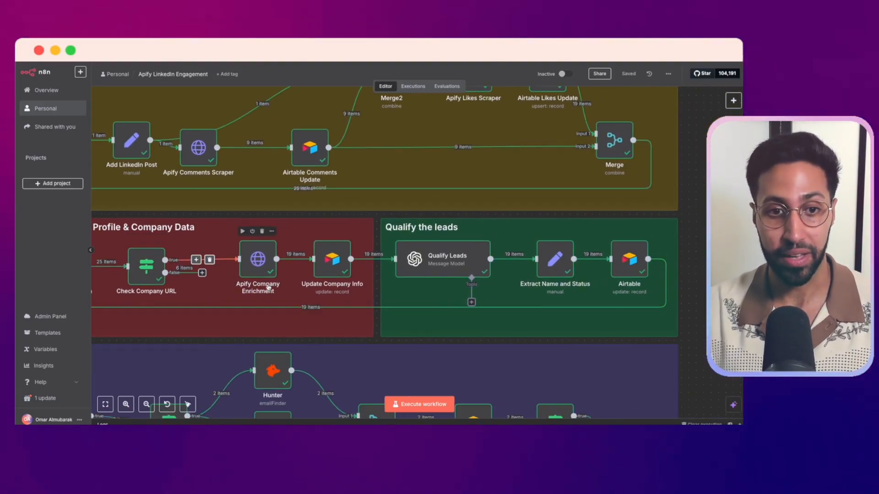
double_click(257, 260)
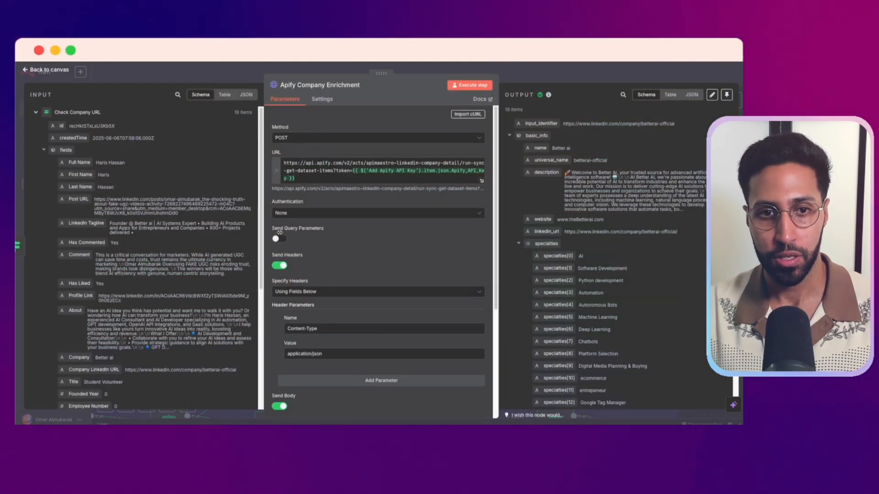
scroll(395, 173, down, 3)
scroll(394, 173, up, 5)
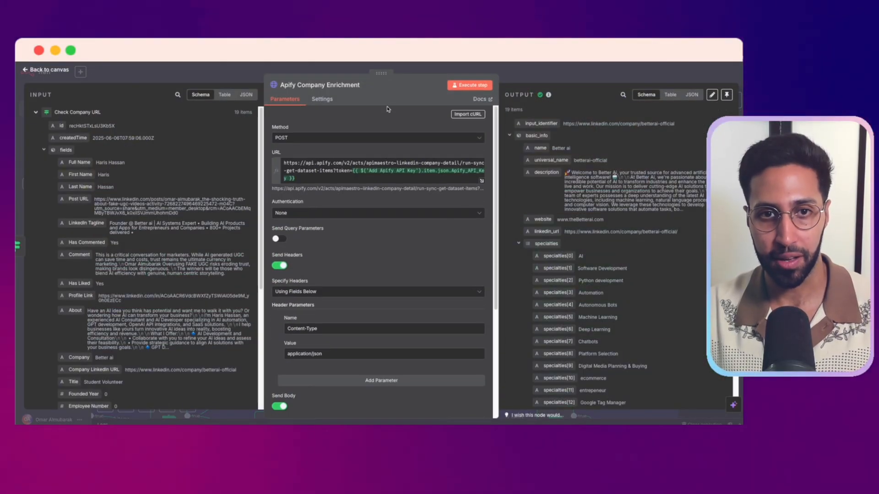
click(406, 71)
Open the Update Company Info node and review its company mappings, from Company LinkedIn URL and Company Description to Employee Number and Website
scroll(279, 329, right, 2)
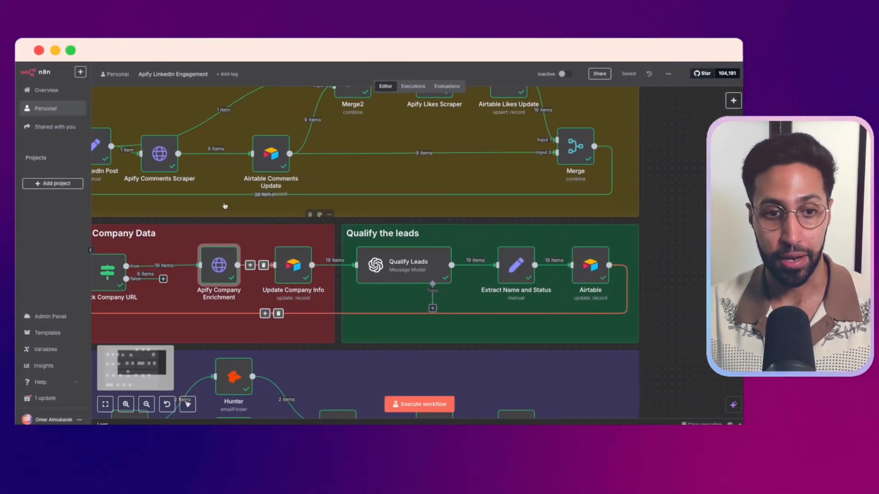
double_click(291, 269)
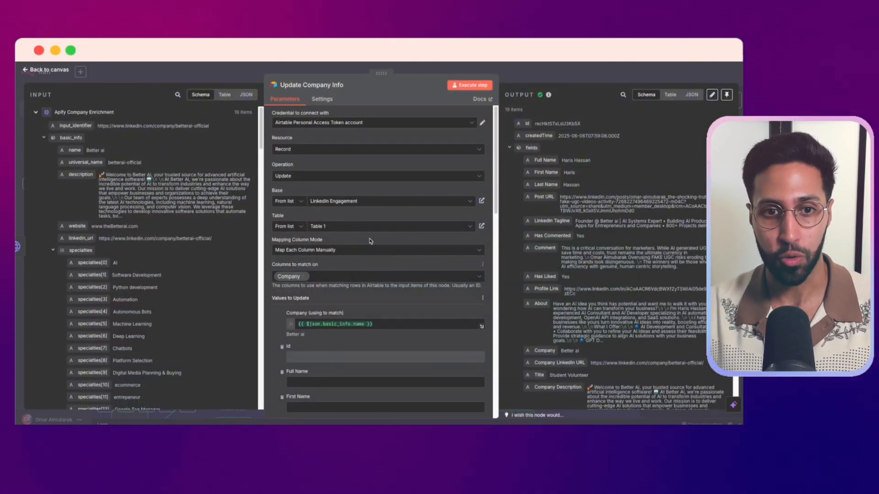
scroll(361, 254, down, 8)
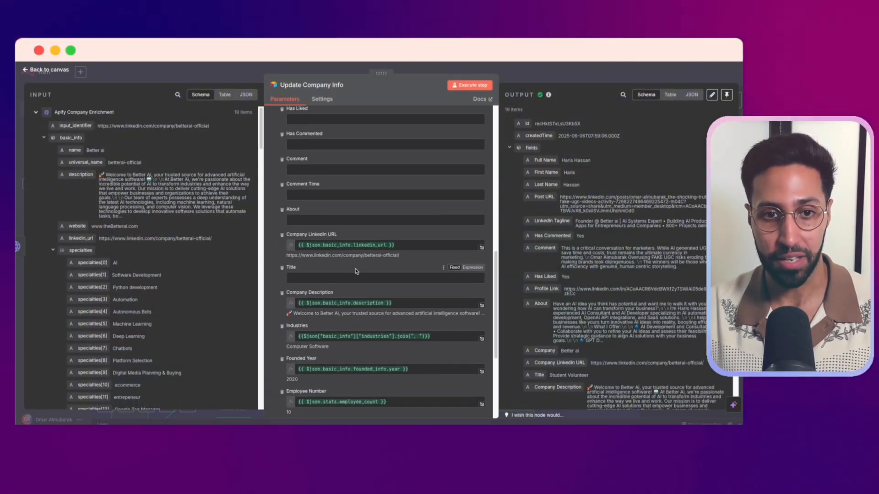
scroll(348, 247, down, 2)
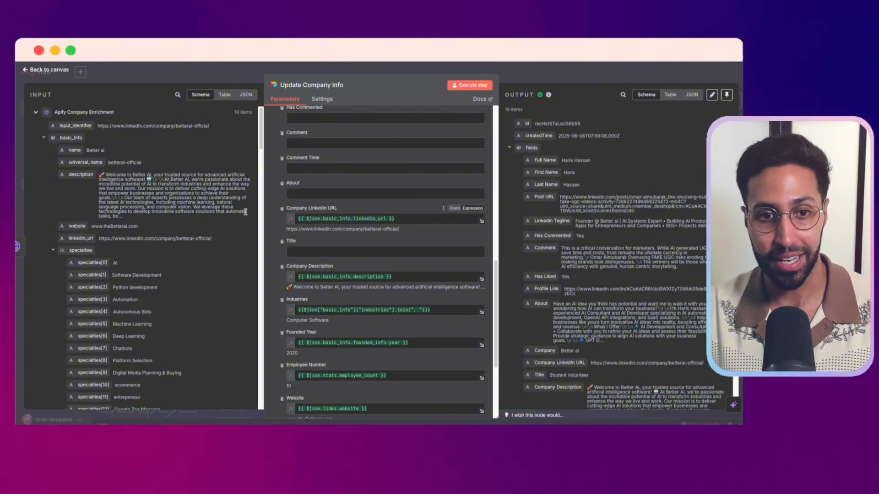
Review the remaining Update Company Info mappings from Founded Year through Website and Qualification Status, and close the node
scroll(343, 238, down, 4)
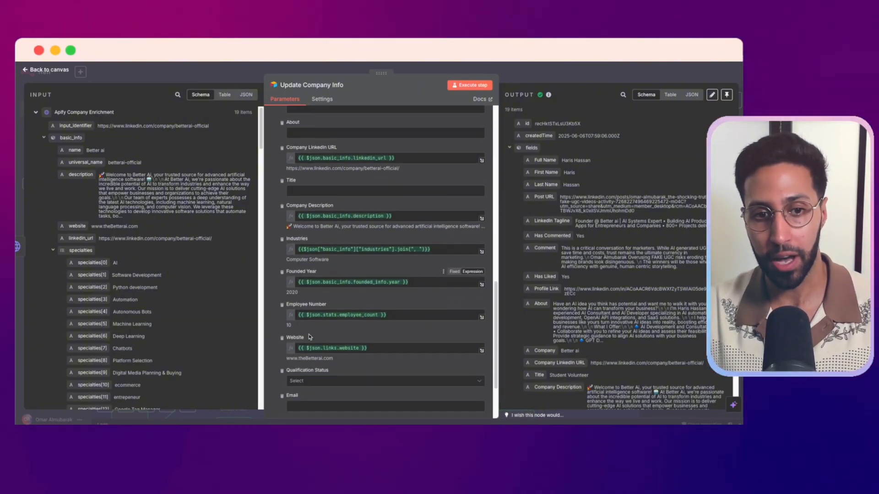
mouse_move(317, 315)
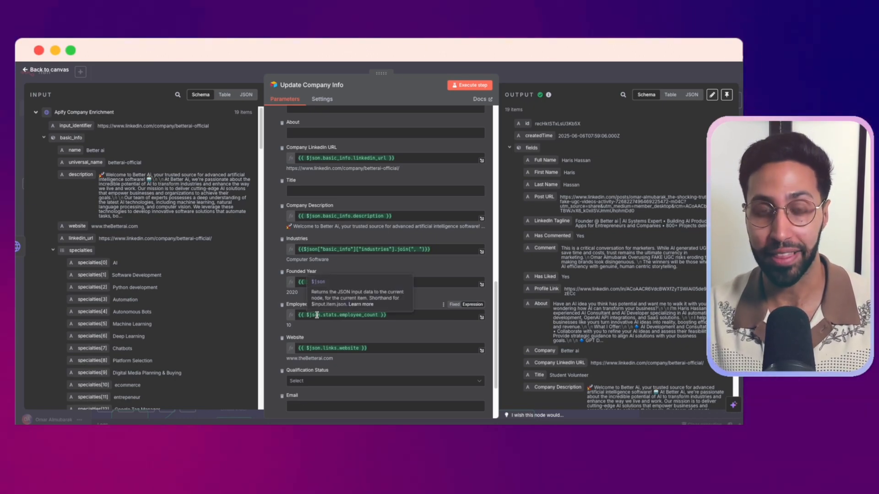
click(353, 66)
Open the Qualify Leads node, view its messages, and read the expanded qualification prompt with the job title, industry and company size requirements
drag(397, 377, 257, 369)
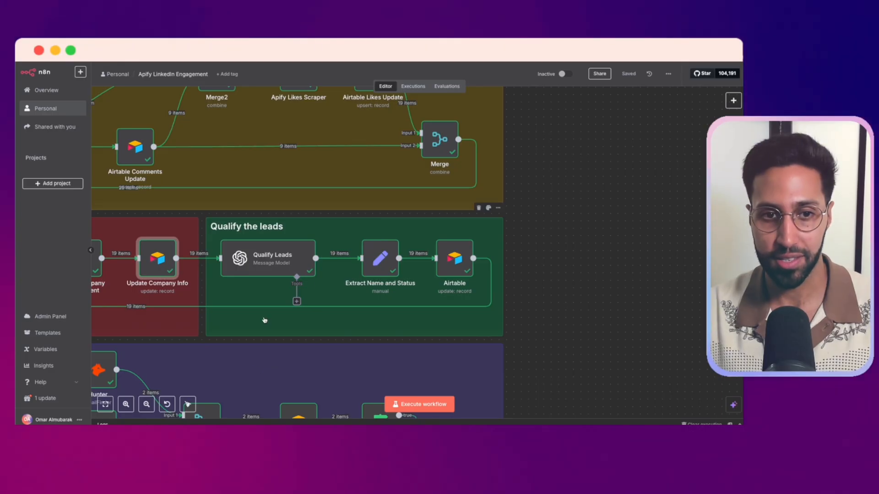
click(278, 259)
double_click(278, 258)
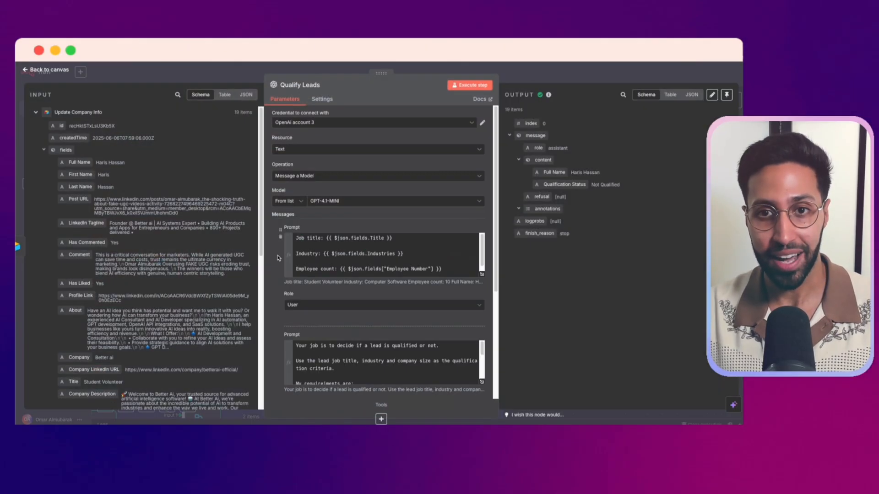
scroll(368, 264, down, 1)
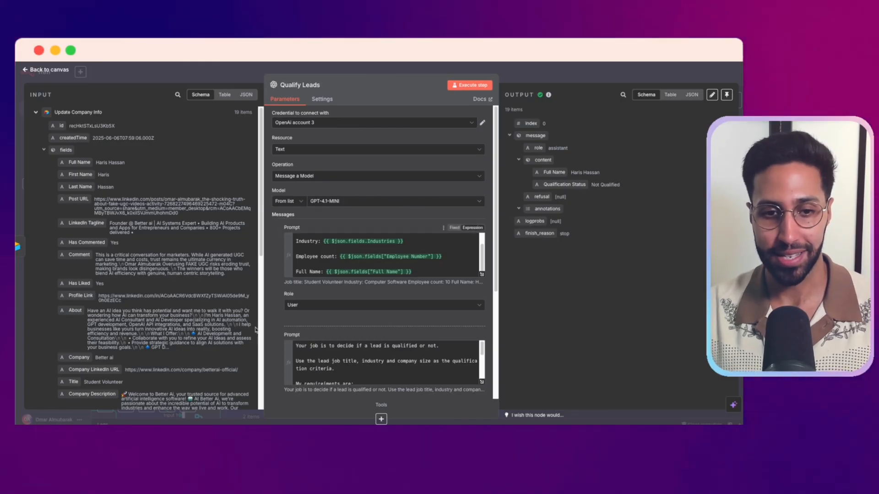
scroll(380, 353, down, 1)
click(481, 382)
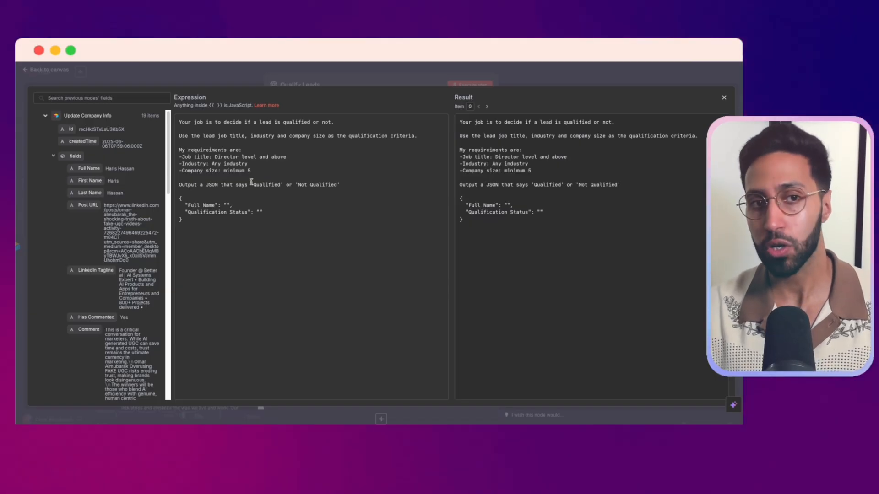
click(214, 166)
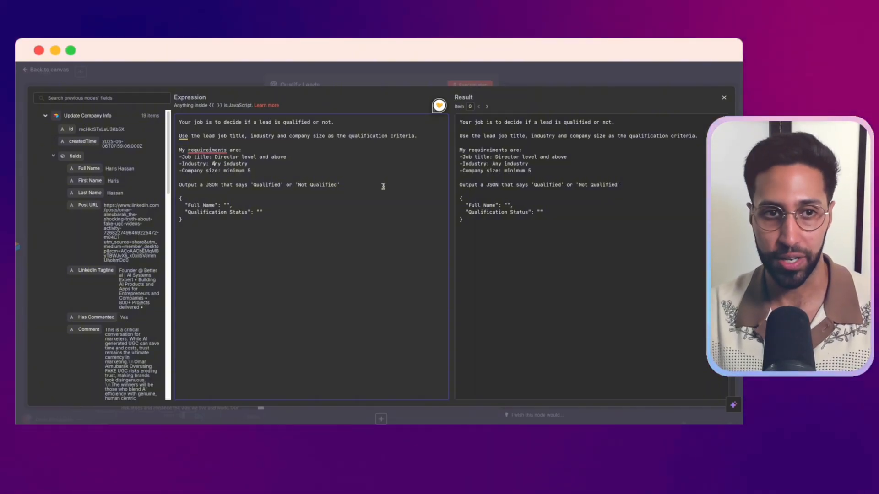
click(378, 85)
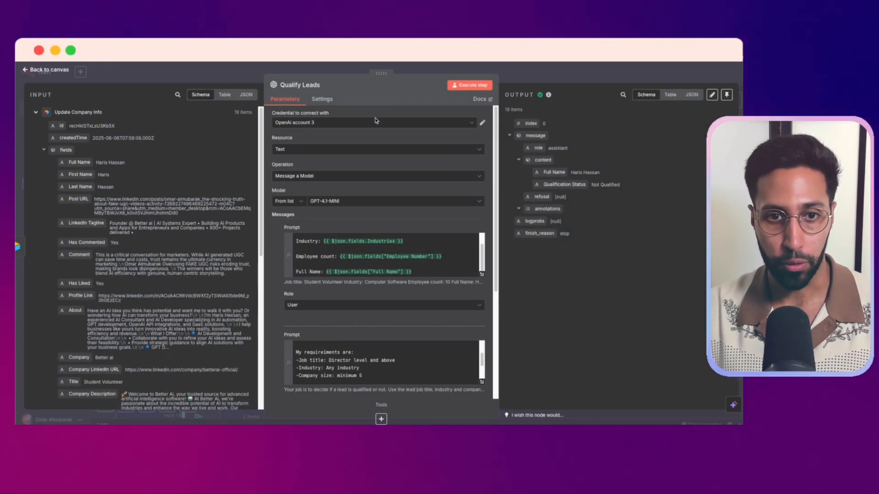
Check the lead data prompt's resolved values and the qualification prompt's JSON output format in expanded view, and close Qualify Leads
click(484, 277)
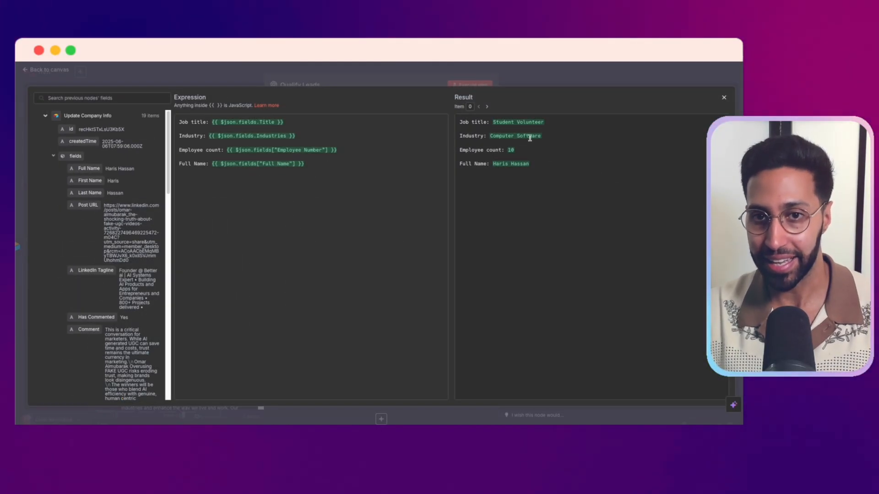
click(367, 72)
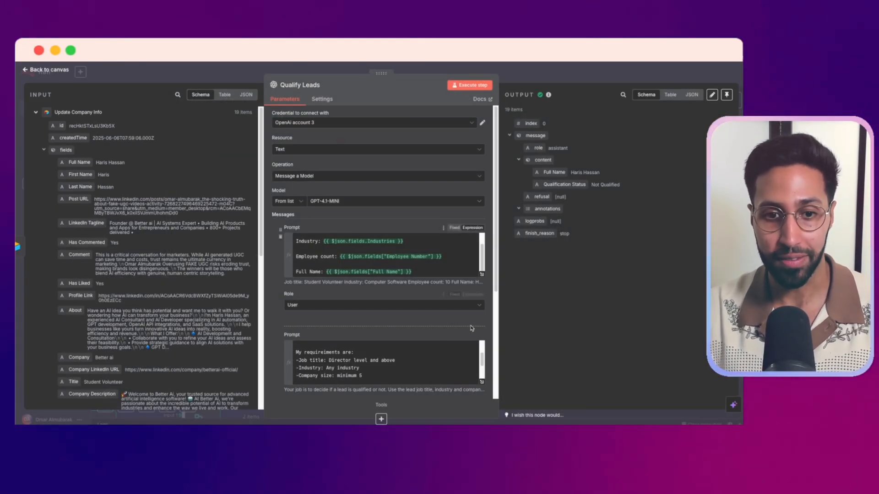
click(482, 384)
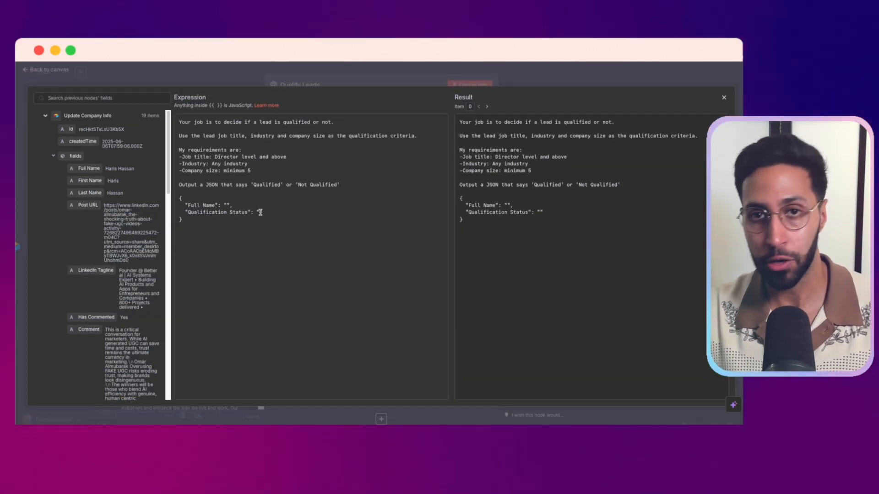
click(279, 66)
click(348, 72)
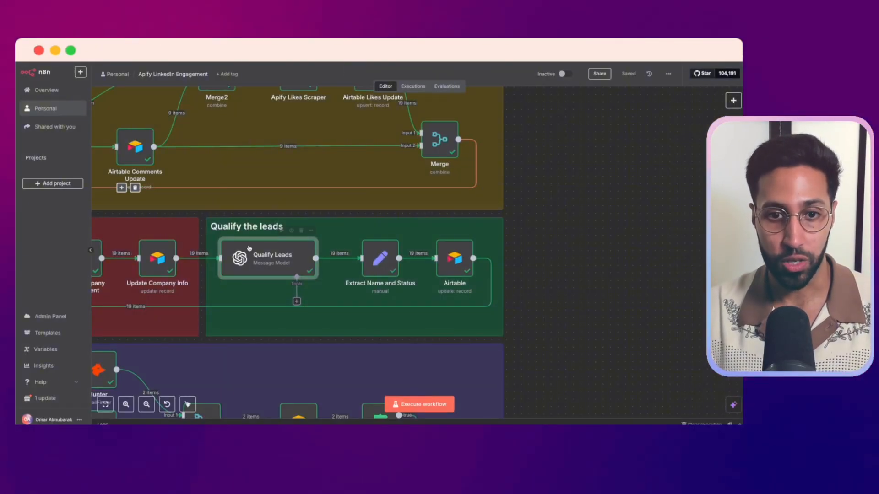
View the Full Name and Qualification Status fields in Extract Name and Status, close it, and check the LinkedIn Engagement table in Airtable
click(376, 264)
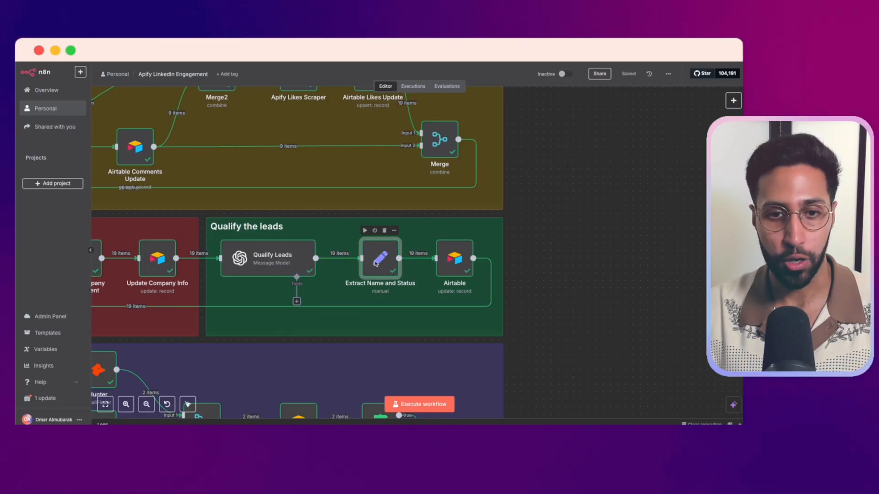
double_click(376, 263)
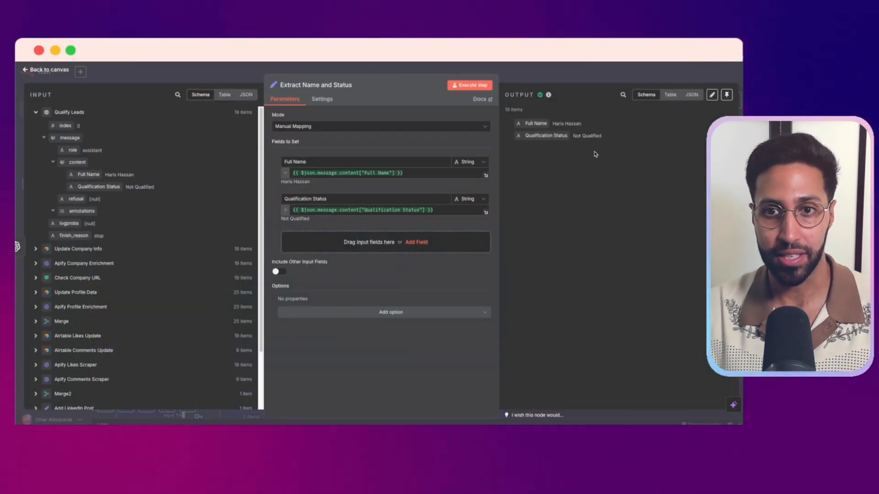
click(596, 72)
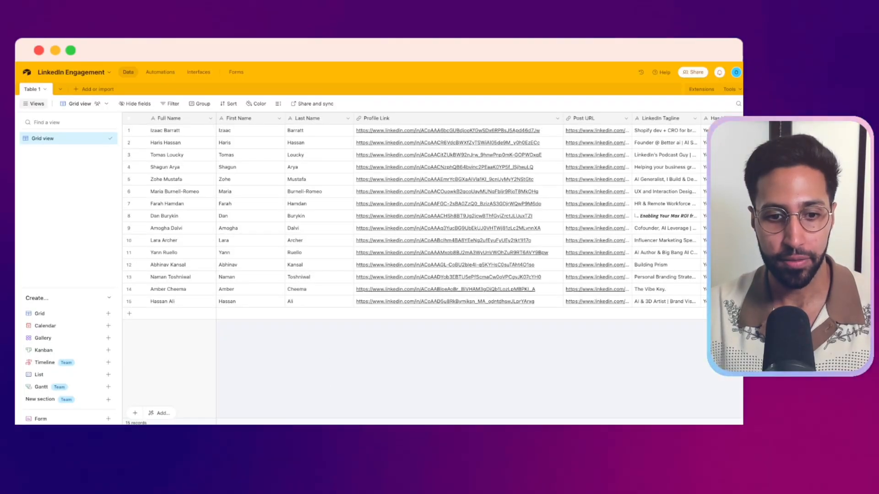
scroll(605, 249, right, 15)
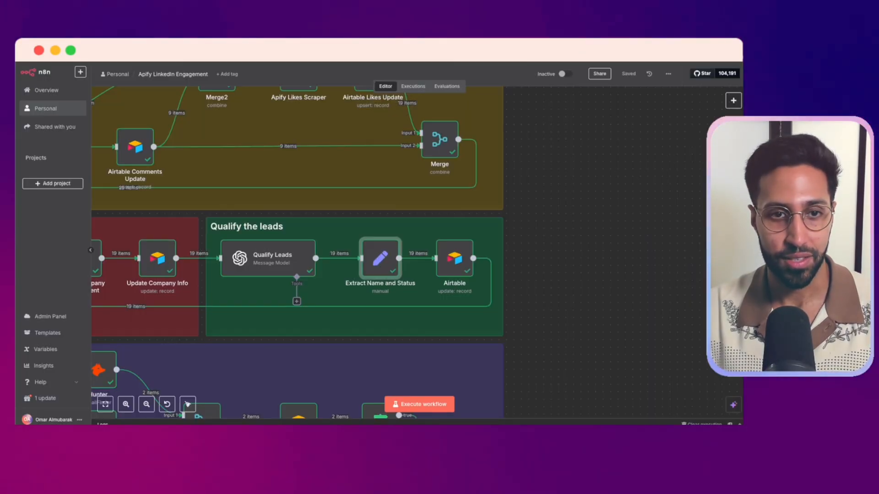
Go to the Get Contact Information section, view the Websitev1 expression in the Normailise Website Field node, and close it
scroll(458, 232, down, 5)
scroll(275, 328, up, 5)
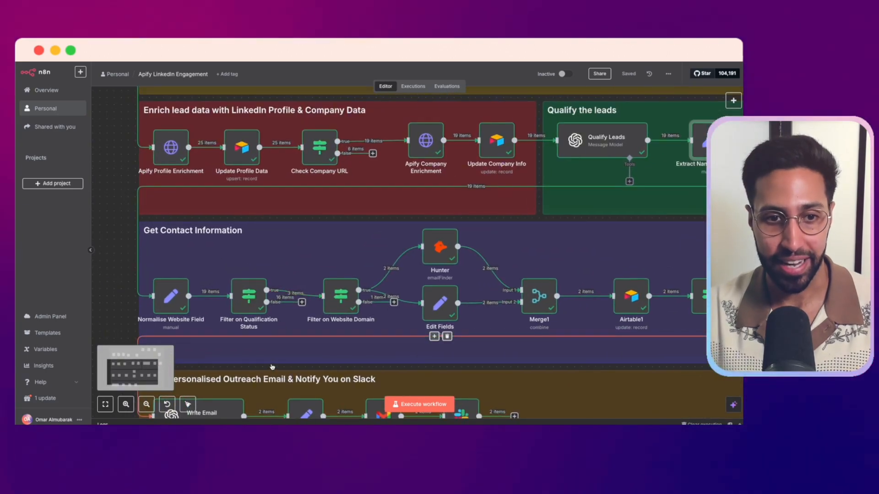
scroll(247, 343, up, 3)
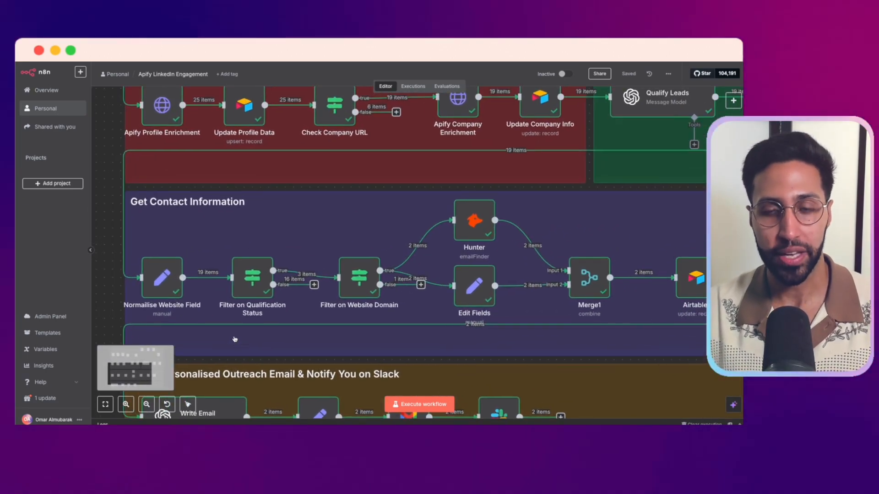
mouse_move(140, 293)
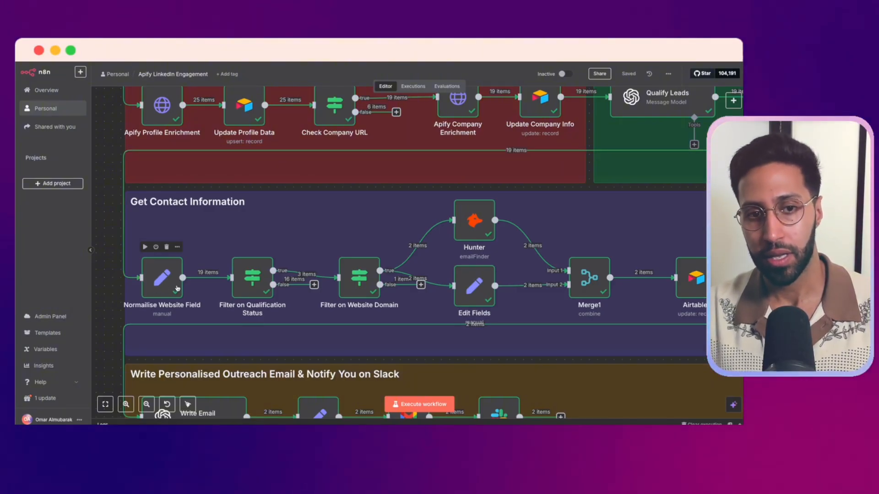
mouse_move(255, 281)
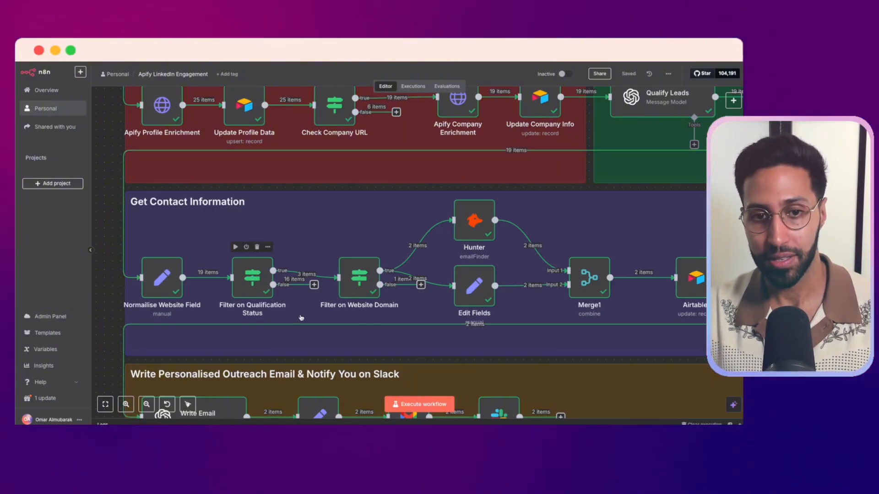
drag(301, 318, 292, 333)
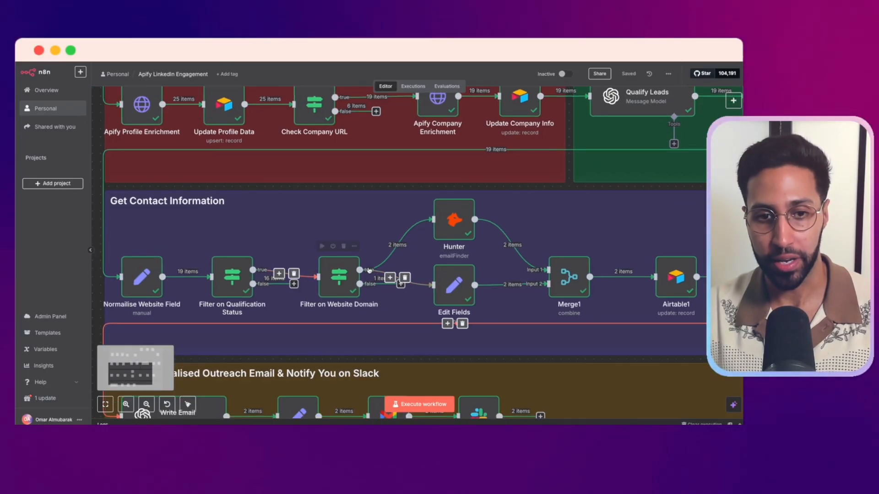
double_click(145, 280)
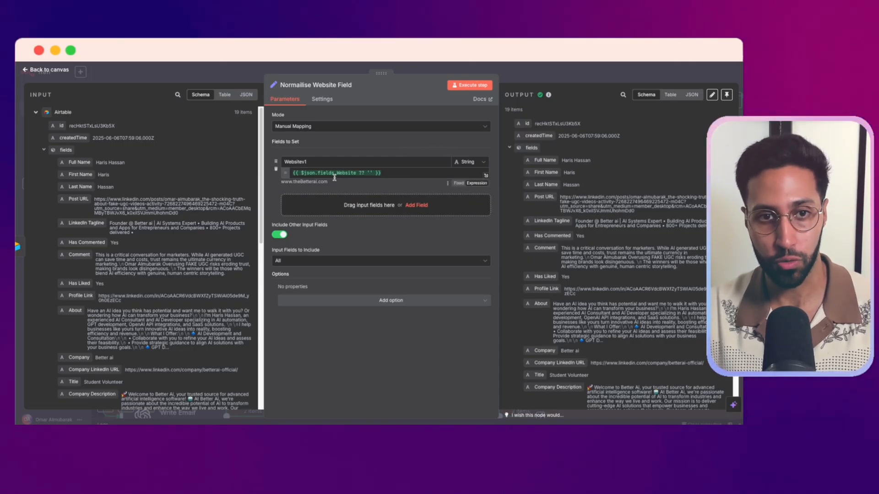
click(361, 72)
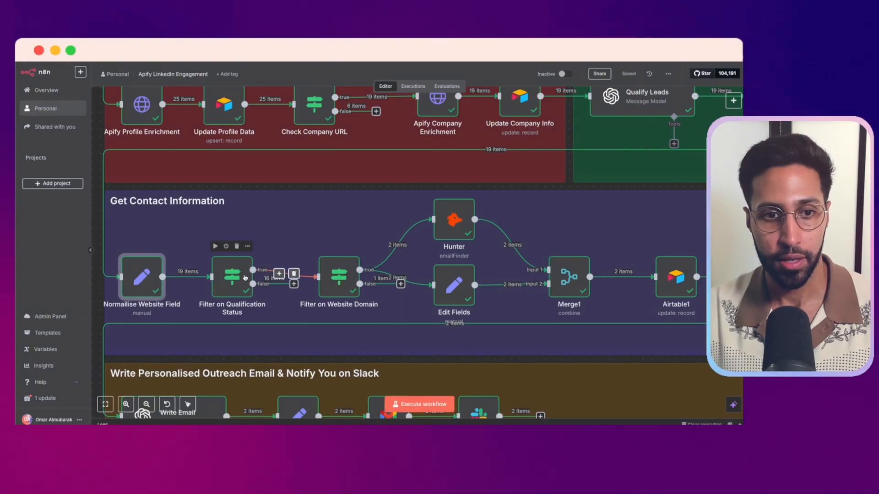
Inspect the conditions and true-branch output of the Filter on Qualification Status and Filter on Website Domain nodes, closing each
double_click(224, 276)
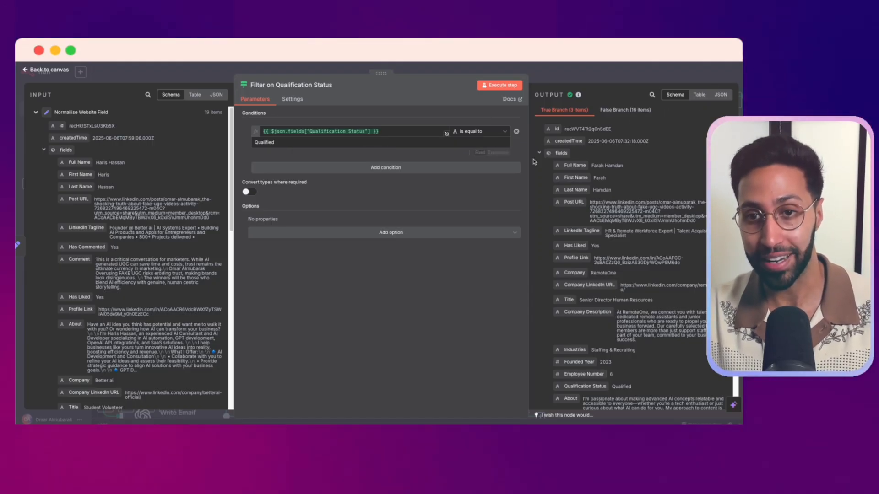
click(595, 71)
drag(439, 273, 289, 273)
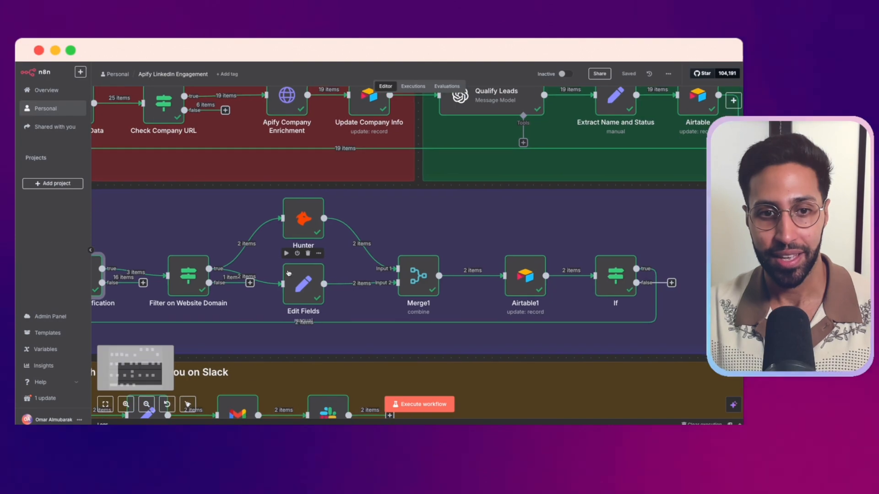
double_click(183, 282)
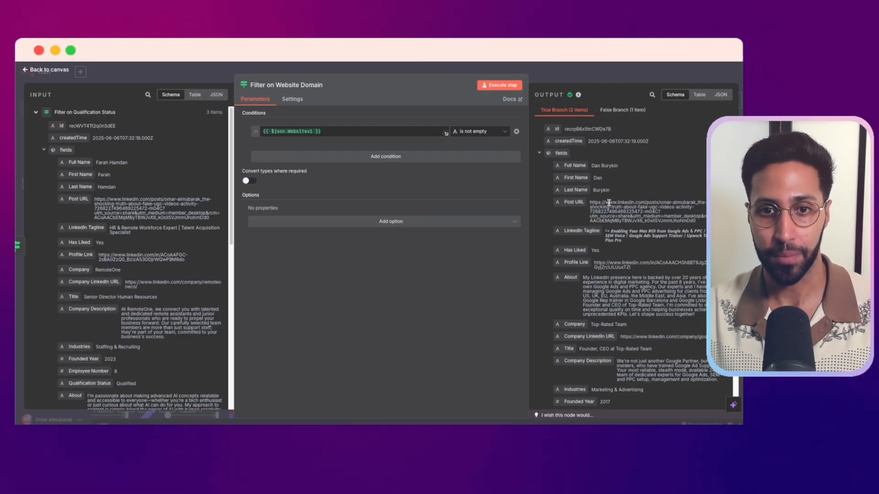
click(581, 80)
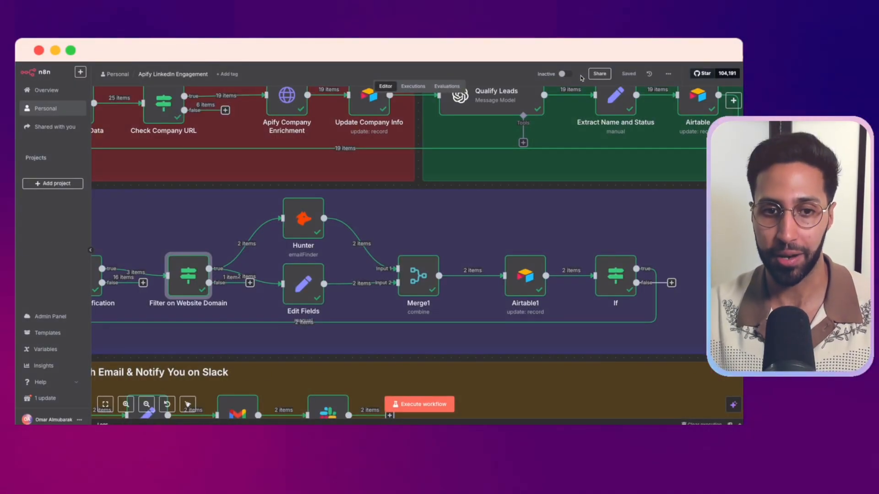
View the Hunter node's Email Finder parameters and output, close it, and follow the flow through Merge1 and Airtable1 to the If node
double_click(305, 210)
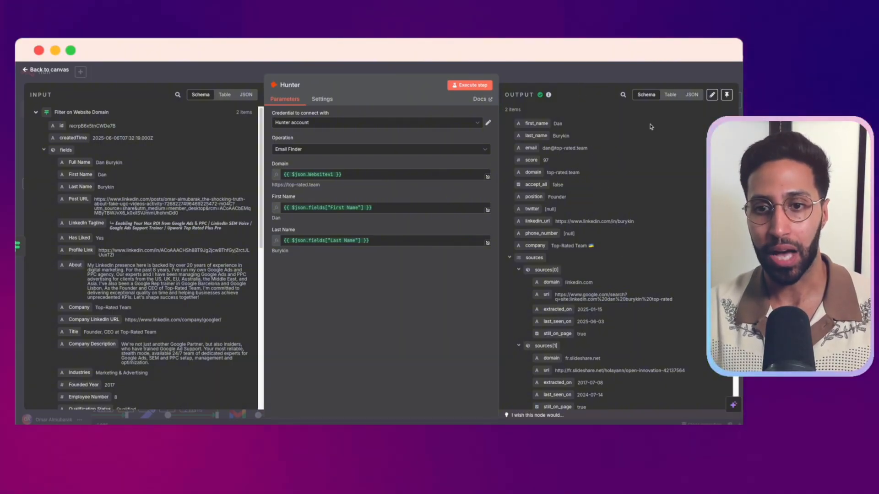
click(559, 69)
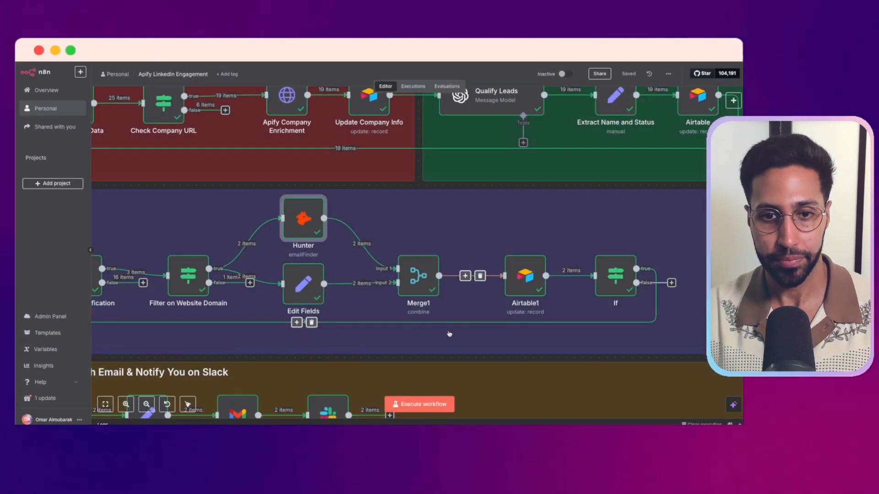
scroll(447, 333, right, 2)
scroll(389, 360, right, 3)
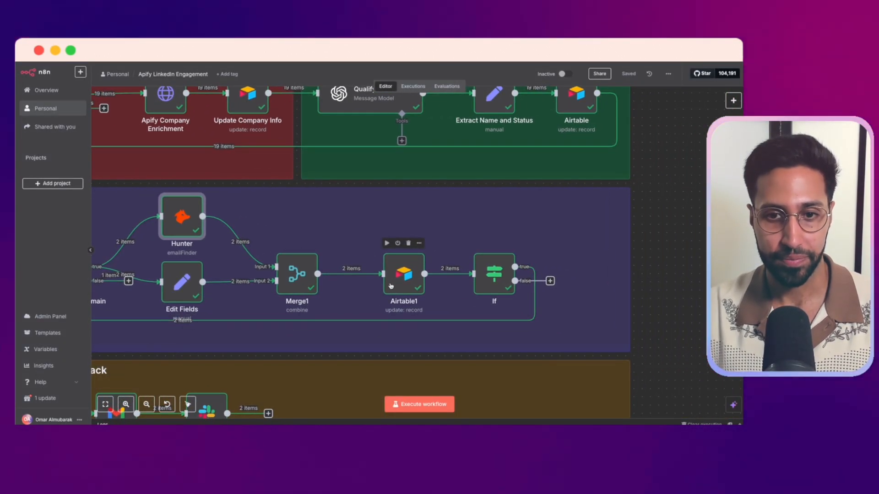
scroll(391, 286, down, 2)
scroll(390, 286, right, 3)
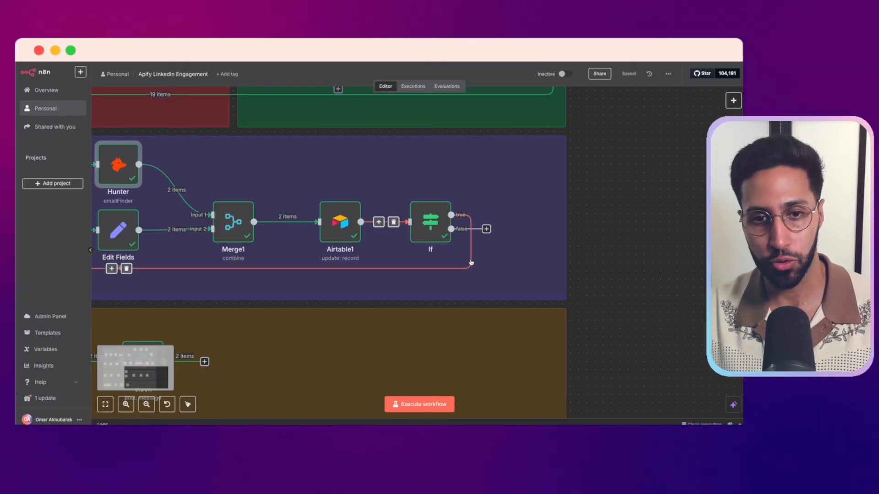
Go to the Write Personalised Outreach Email & Notify You on Slack section and open the Write Email node
scroll(414, 287, down, 2)
scroll(389, 293, left, 8)
scroll(389, 293, down, 1)
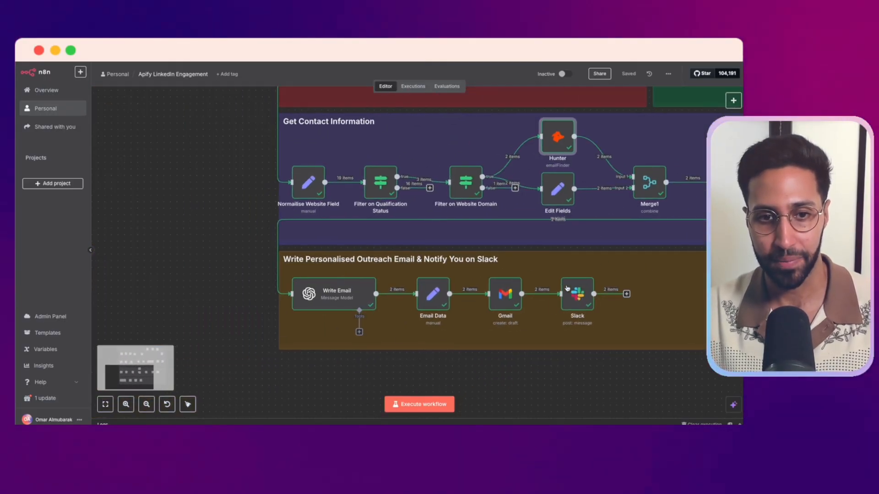
scroll(366, 363, up, 2)
scroll(369, 361, up, 2)
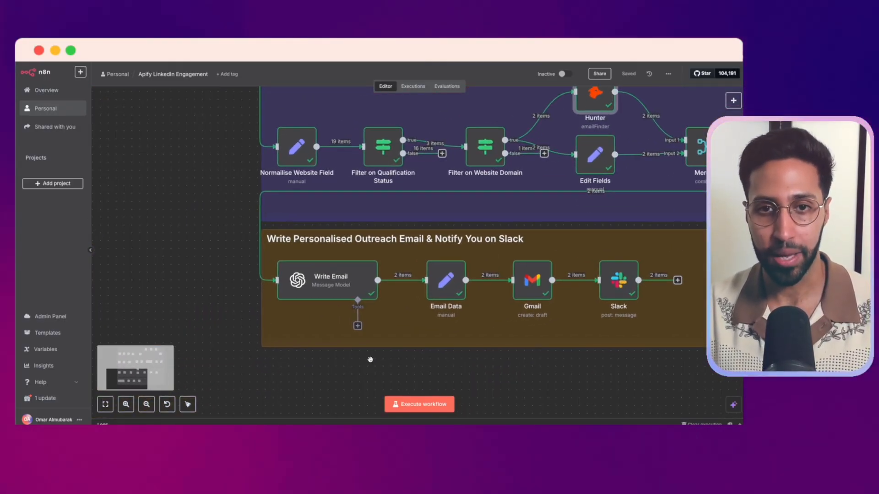
drag(369, 361, 344, 359)
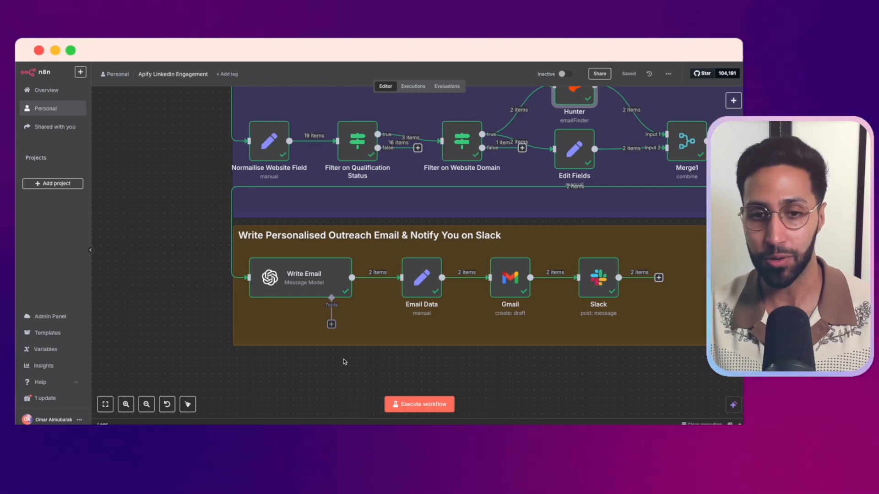
double_click(324, 288)
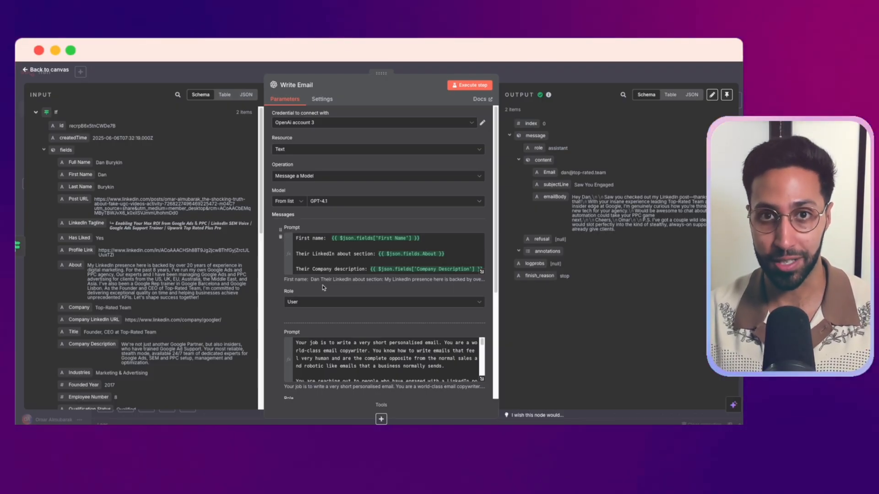
Read the full system prompt and the user prompt of the Write Email node in the expression editor, then close the node
scroll(348, 293, down, 1)
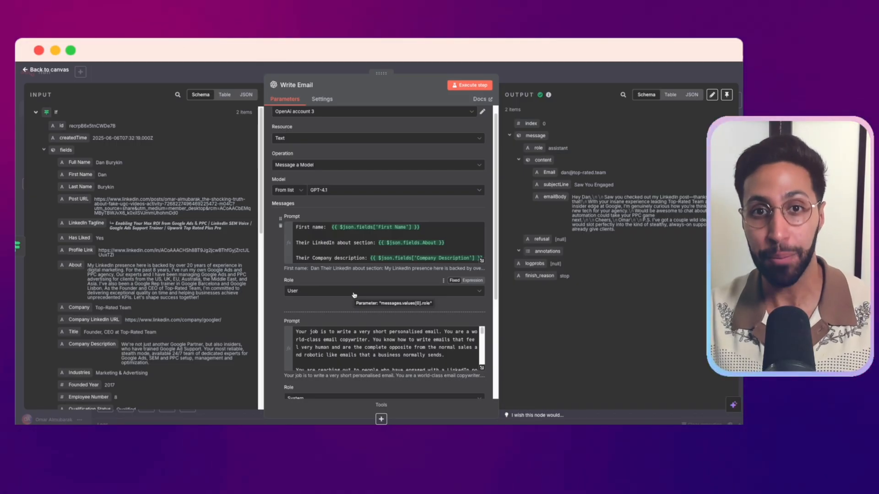
scroll(354, 294, down, 1)
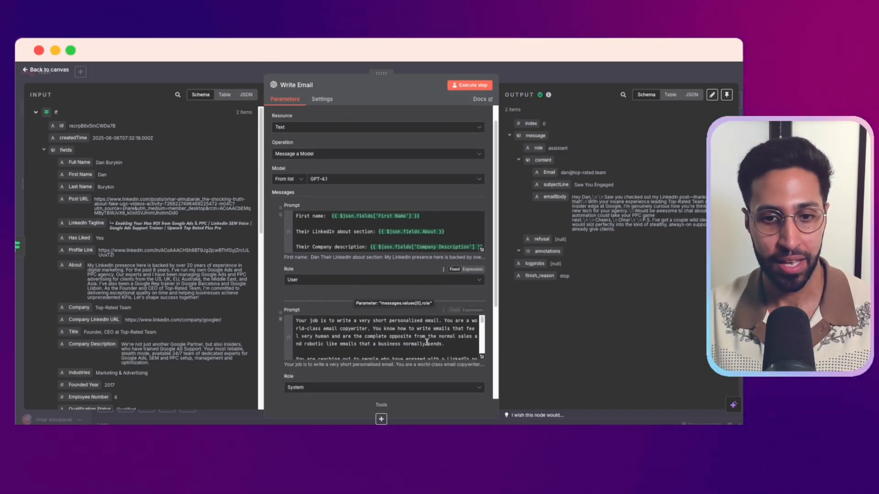
click(481, 360)
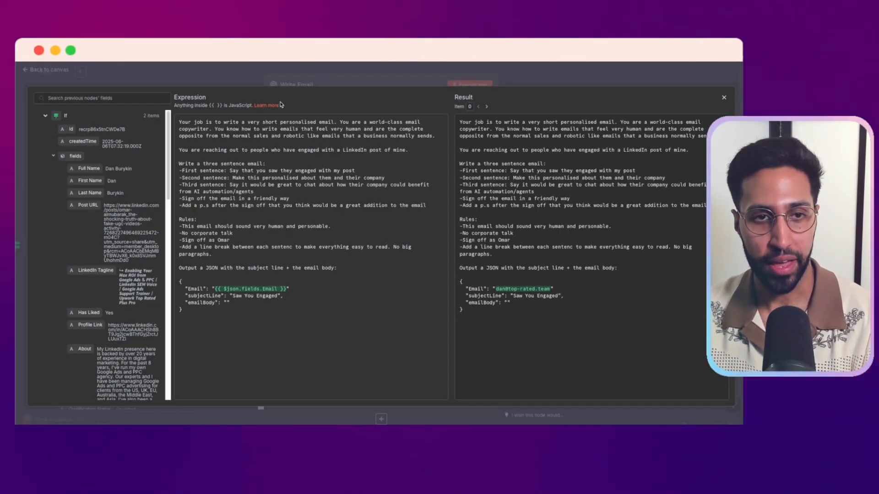
click(298, 77)
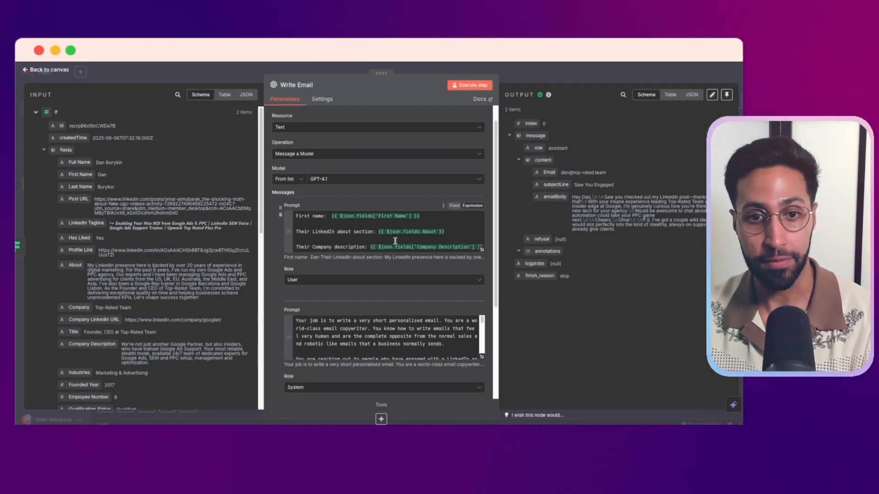
click(482, 250)
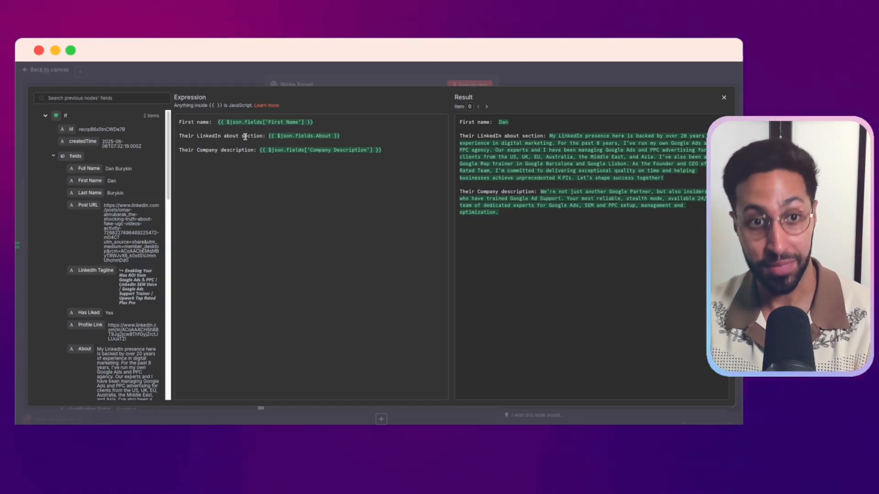
click(337, 82)
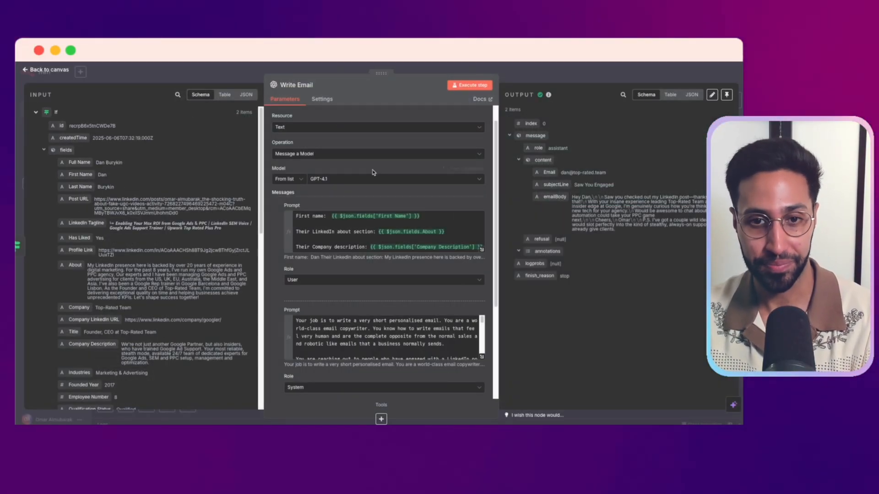
click(412, 70)
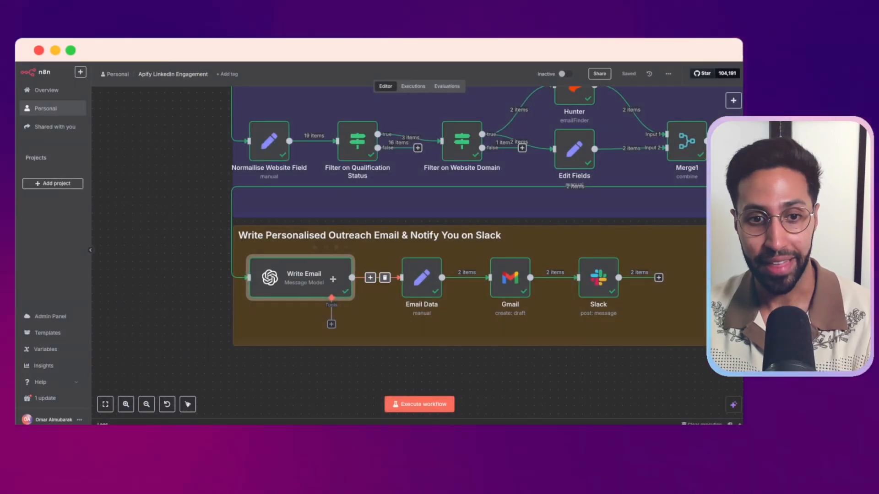
Reopen the Write Email node, check the JSON output format in its system prompt, and return to the canvas
double_click(283, 277)
scroll(486, 320, down, 3)
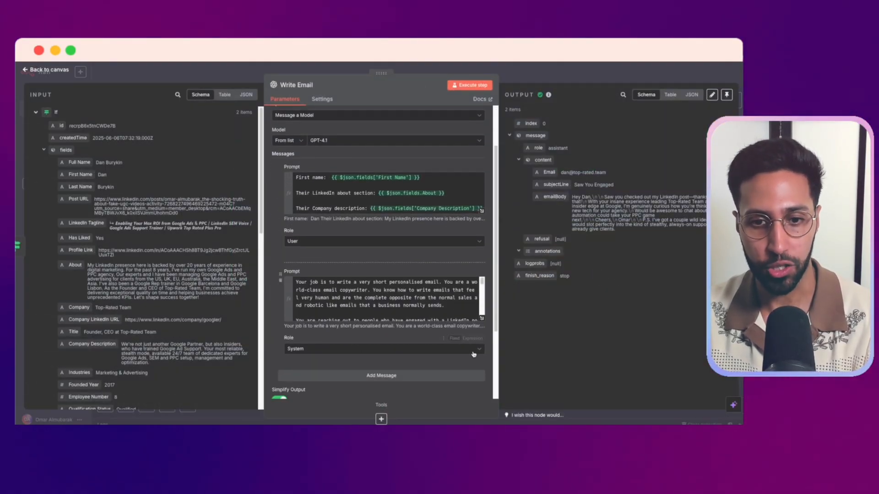
click(482, 319)
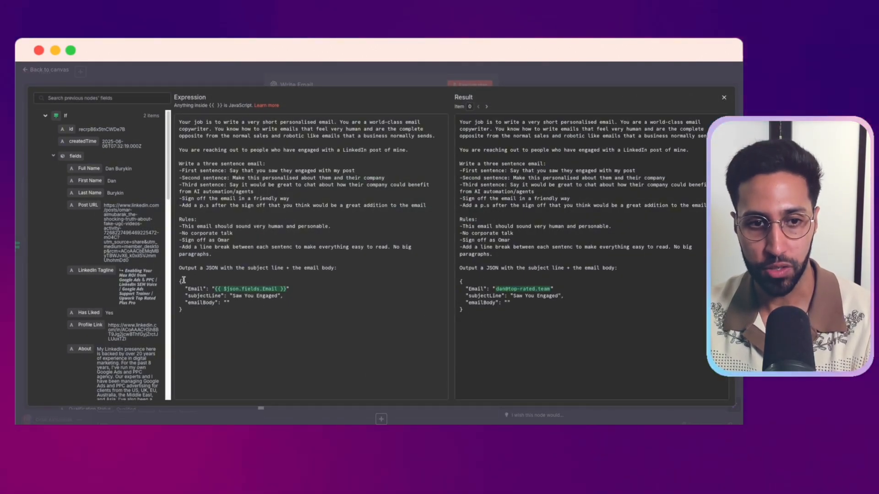
click(281, 79)
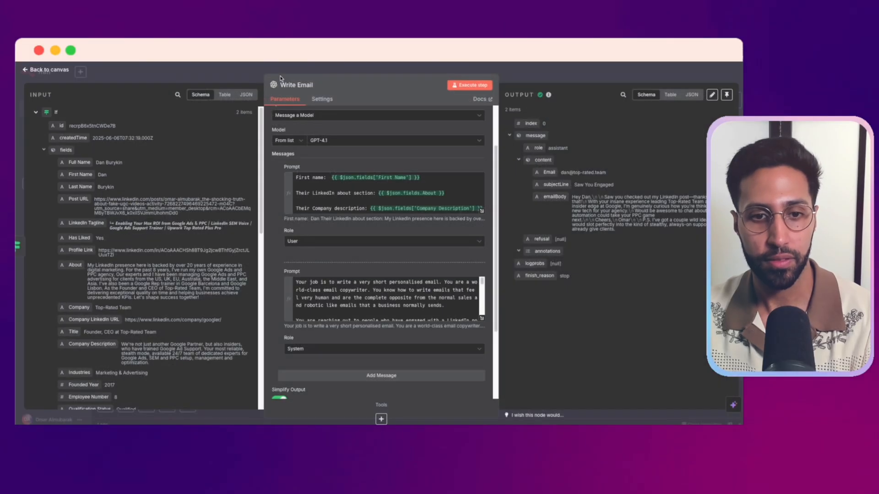
click(353, 73)
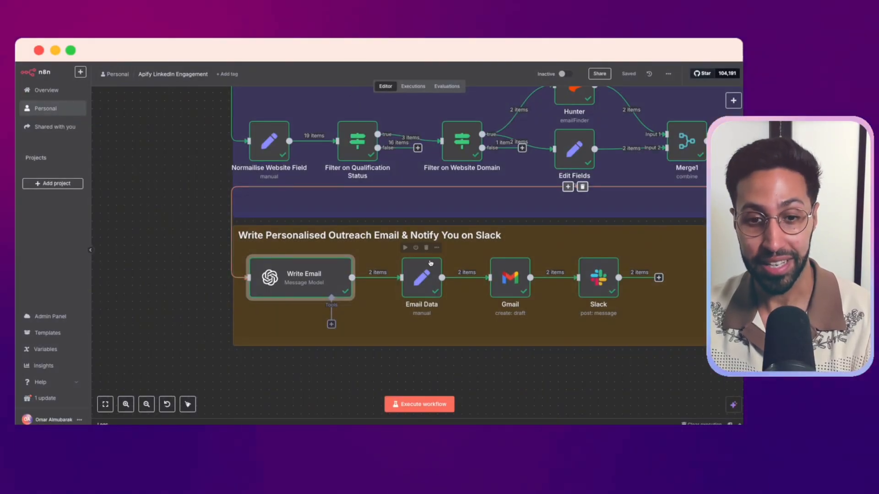
Inspect the Email Data node's field mappings and the Gmail node's draft creation parameters, closing each node
scroll(431, 262, right, 5)
double_click(334, 268)
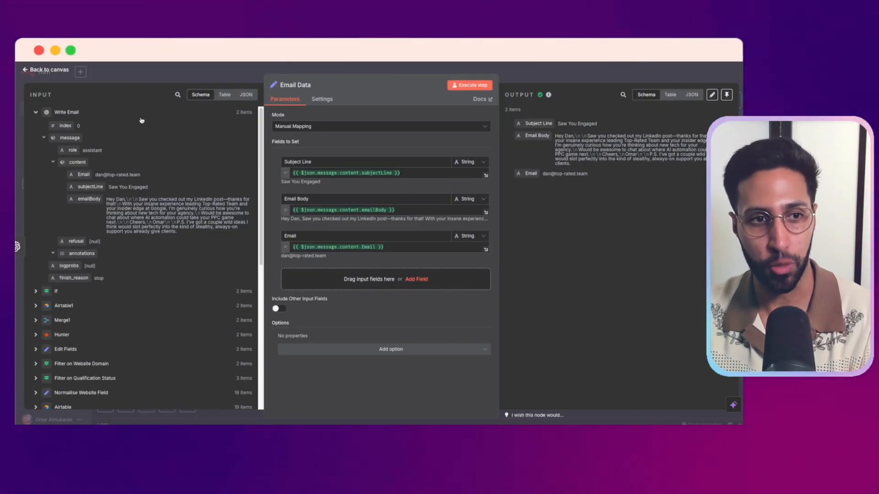
click(205, 76)
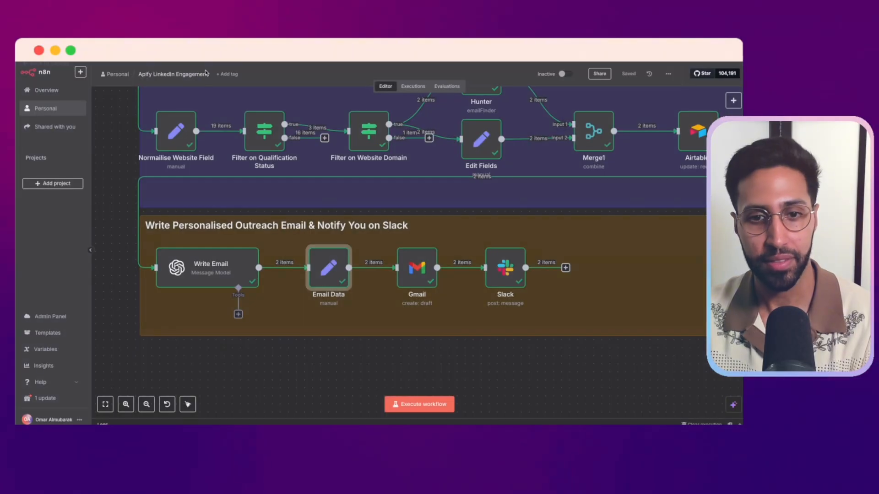
scroll(412, 343, right, 3)
double_click(357, 264)
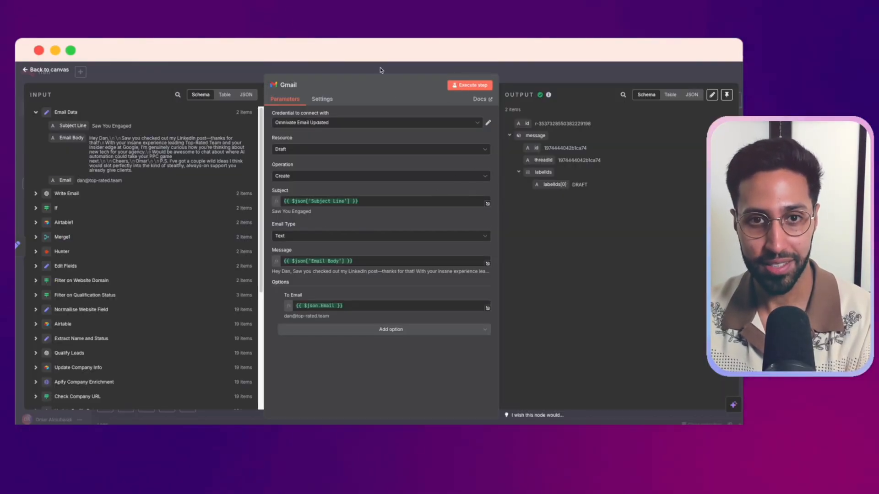
key(Escape)
Open the Slack node, view its full Message Text expression for the New Lead Alert, and close the node
double_click(444, 267)
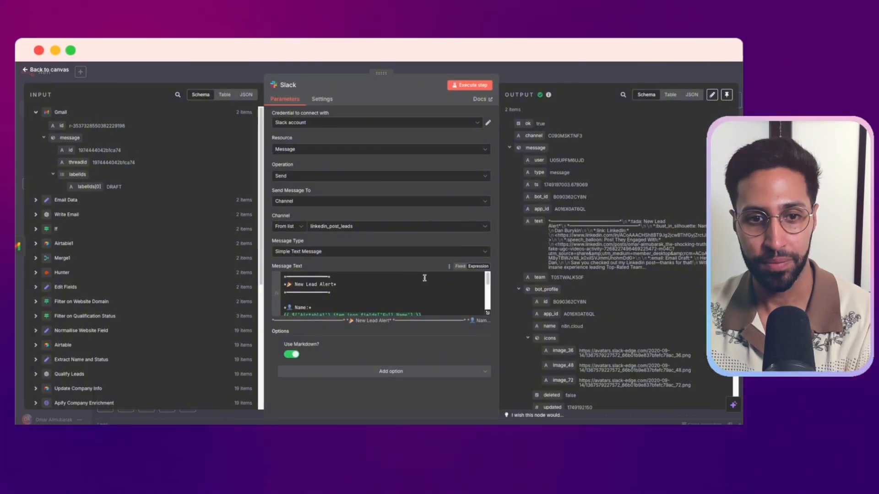
click(487, 315)
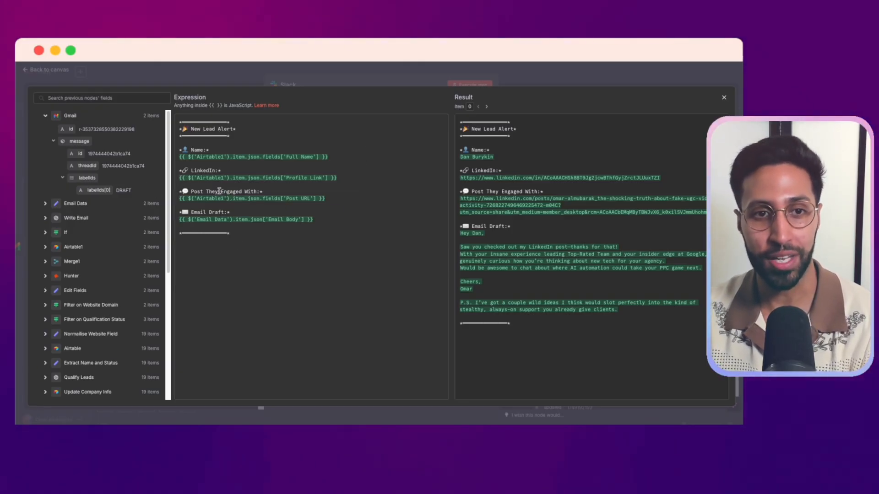
click(343, 82)
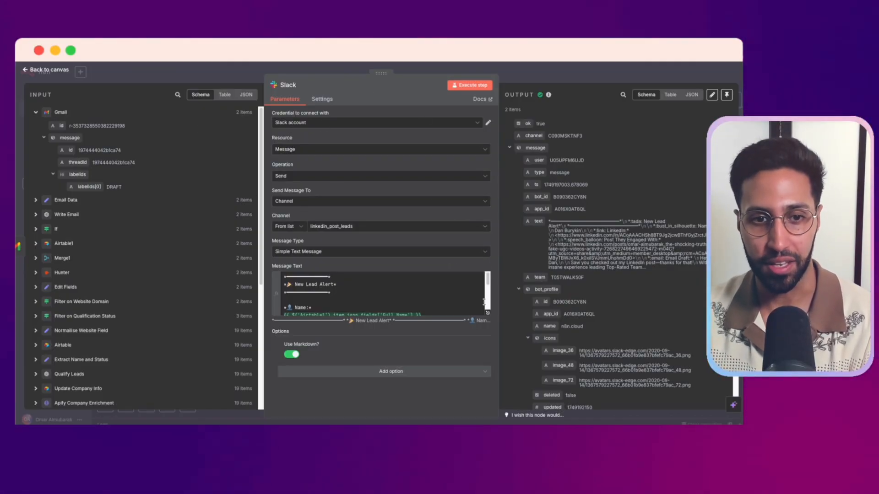
key(Escape)
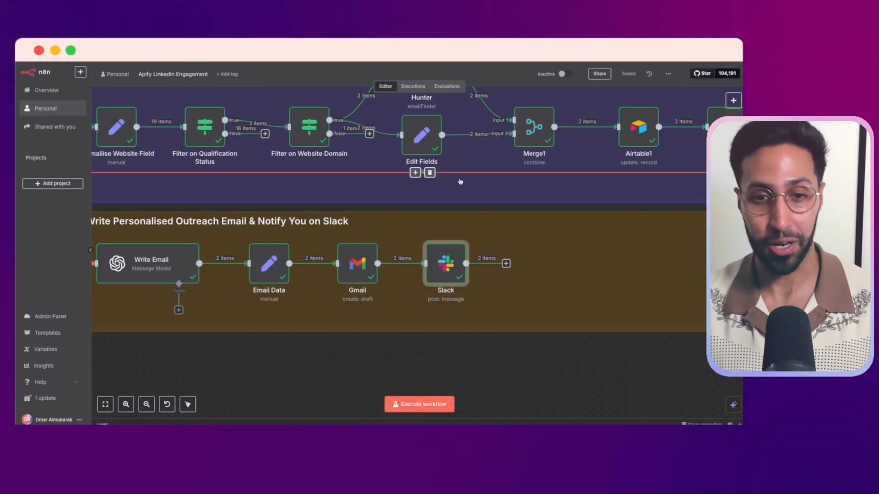
Show the whole workflow, check the LinkedIn Post field in the Add LinkedIn Post node, and close it
scroll(476, 209, down, 3)
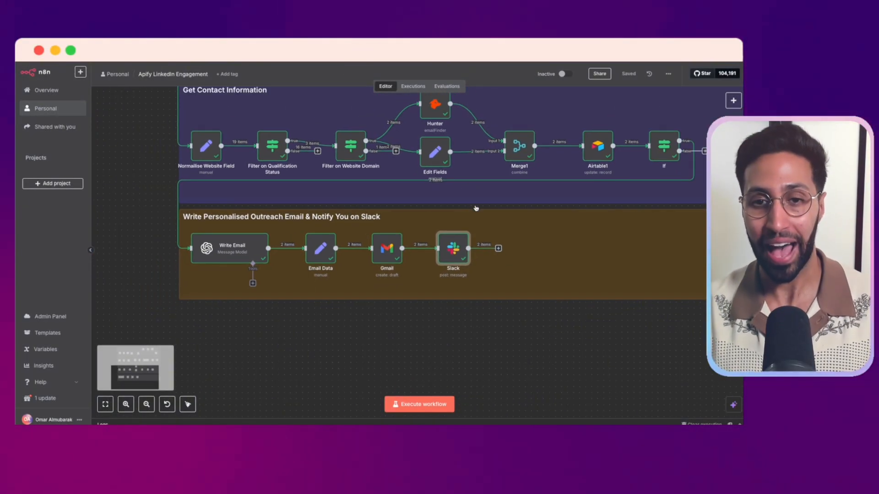
scroll(476, 209, down, 5)
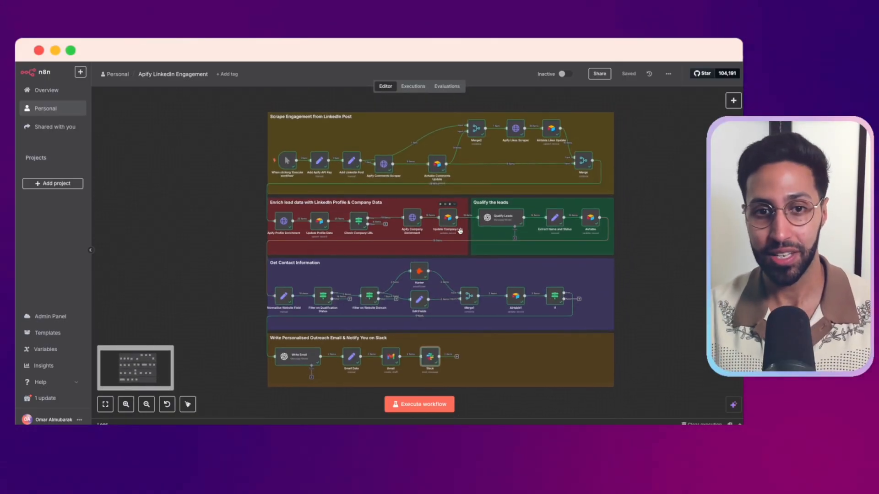
scroll(460, 231, up, 1)
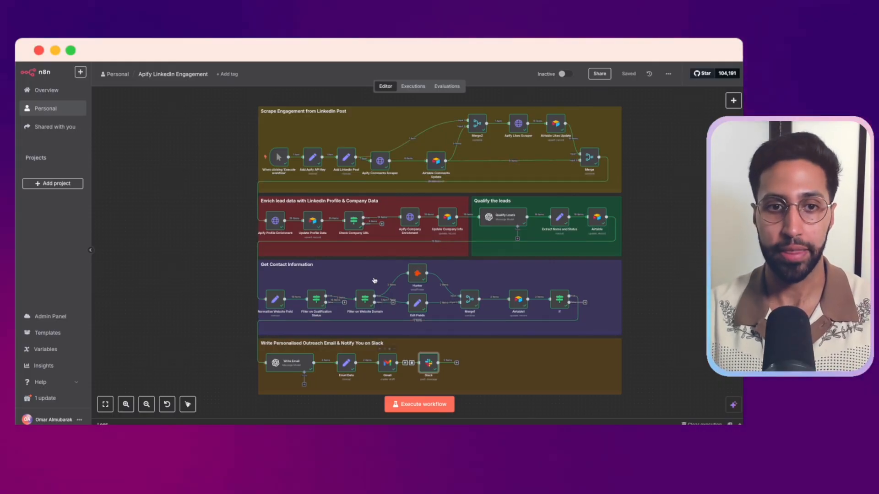
double_click(346, 158)
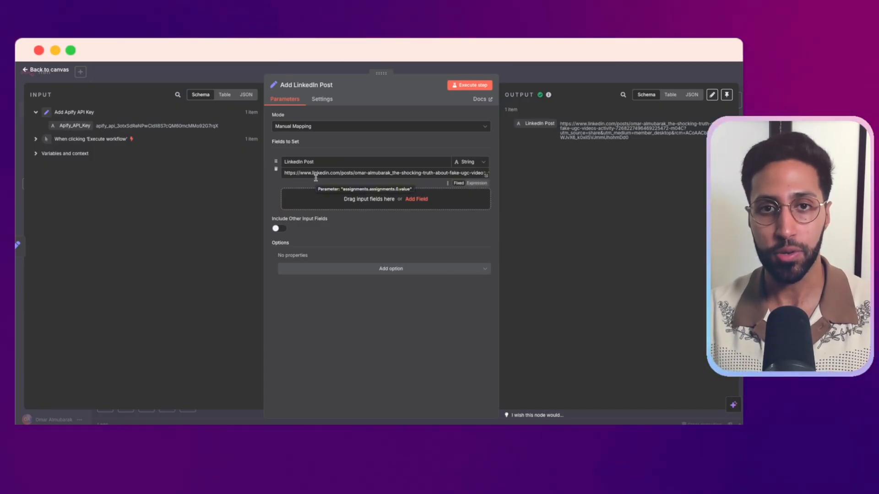
click(304, 72)
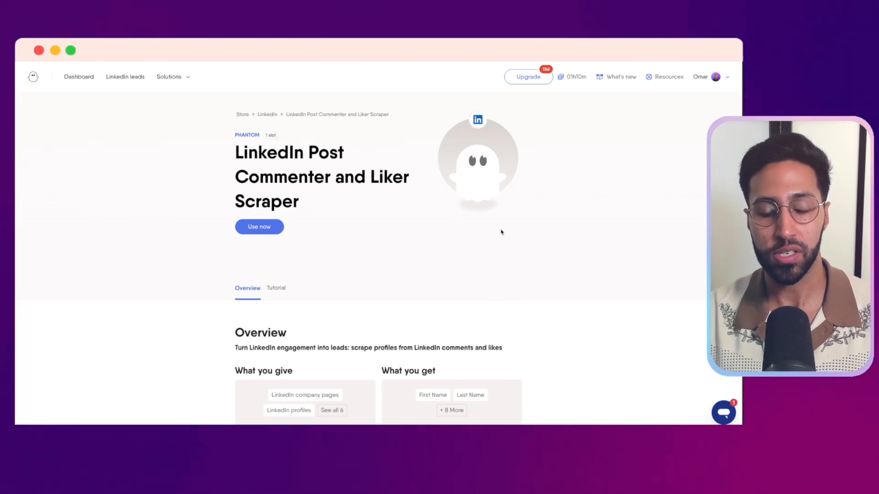
Review the overview of the LinkedIn Post Commenter and Liker Scraper phantom on its PhantomBuster page
scroll(501, 238, down, 2)
scroll(501, 238, up, 2)
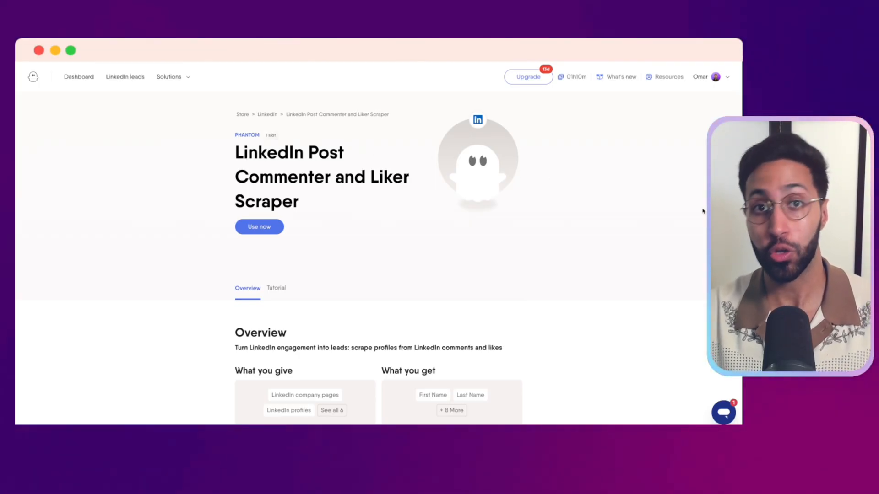
scroll(703, 211, down, 3)
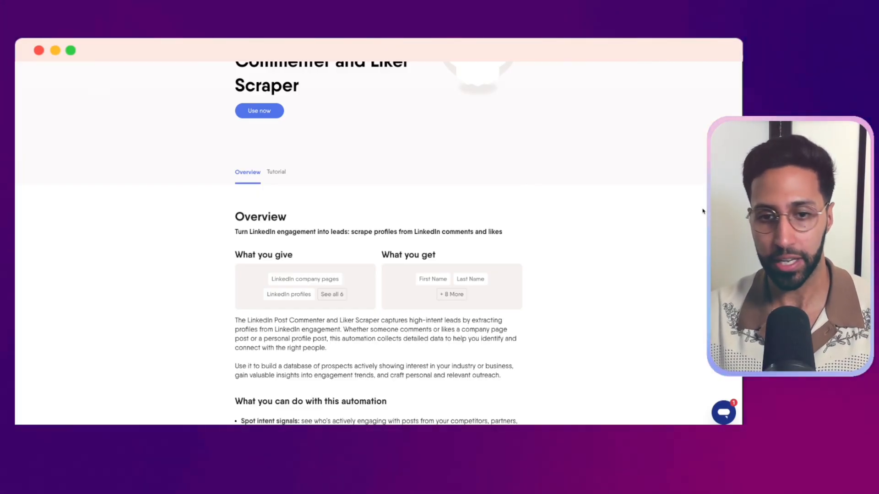
scroll(583, 225, down, 5)
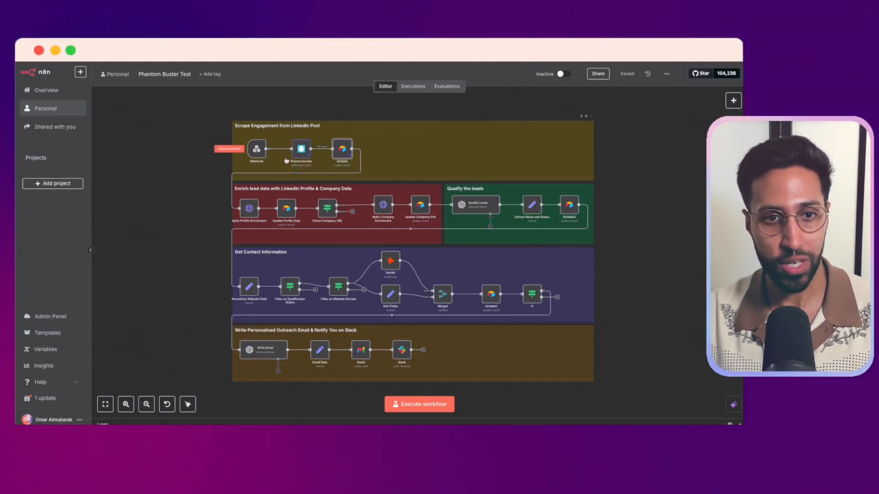
In the Phantom Buster Test workflow, examine the Phantombuster node's Get Output parameters and output fields, then close it
scroll(285, 160, up, 2)
scroll(286, 161, up, 3)
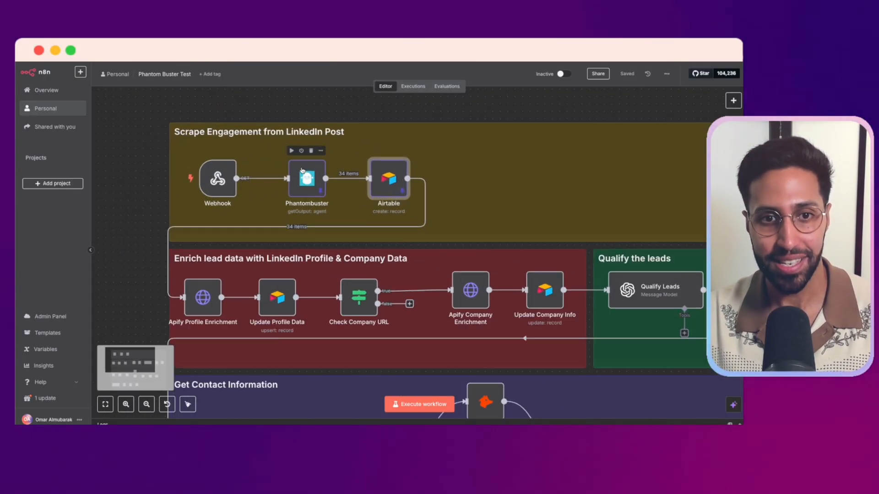
double_click(312, 191)
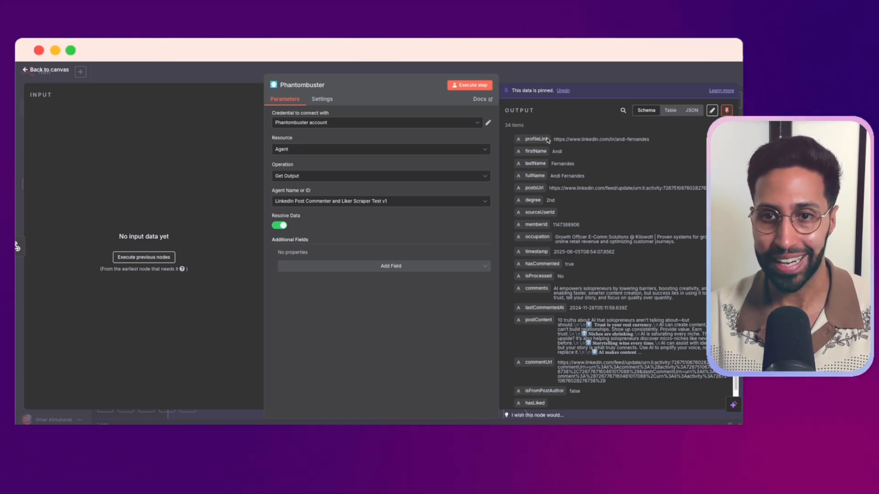
scroll(610, 211, down, 1)
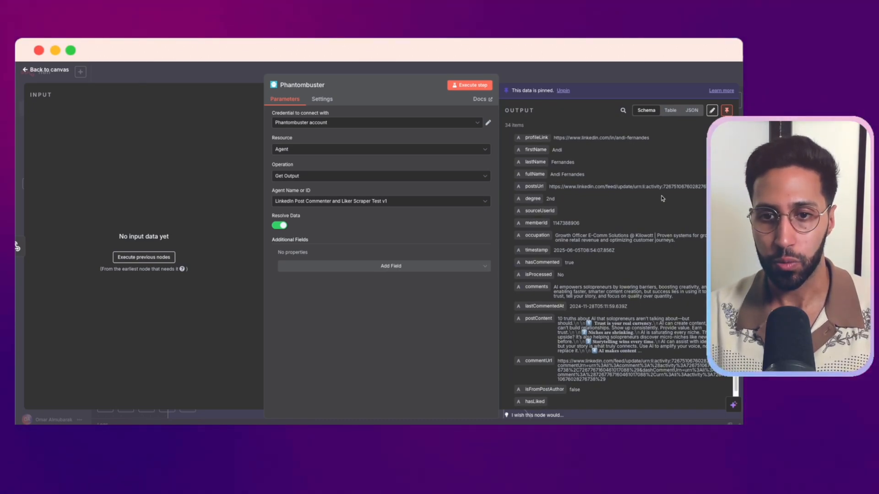
scroll(618, 287, down, 2)
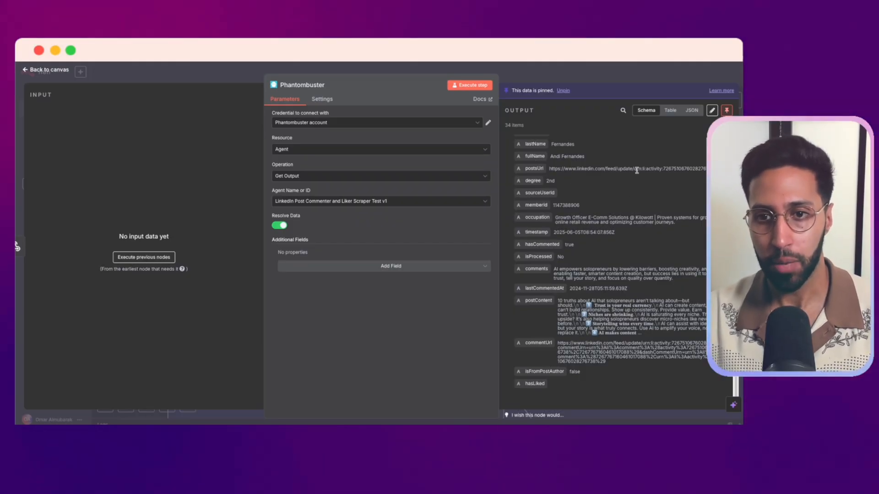
key(Escape)
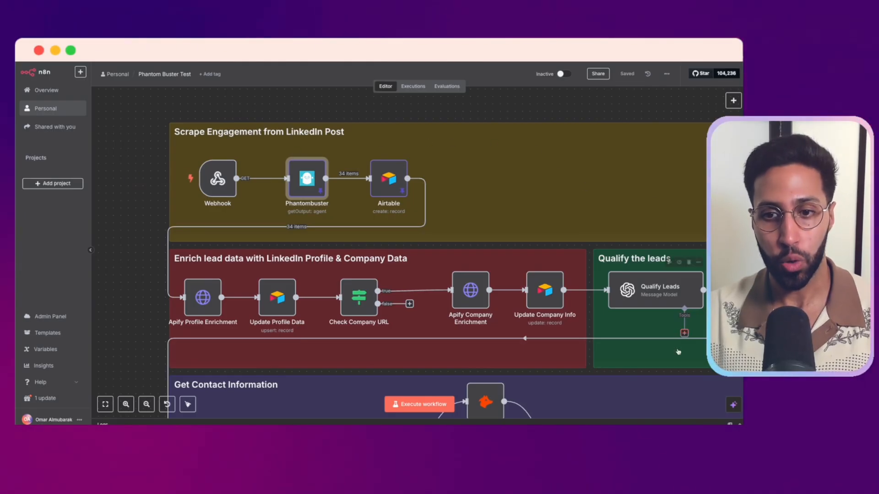
Switch to PhantomBuster, open the LinkedIn Post Commenter and Liker Scraper phantom's setup, and go to the Custom webhook URL in its advanced settings
mouse_move(215, 188)
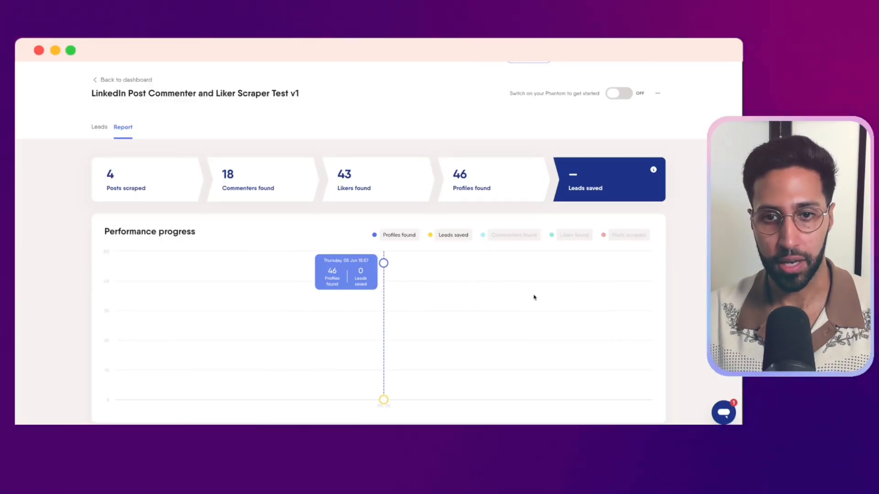
click(659, 92)
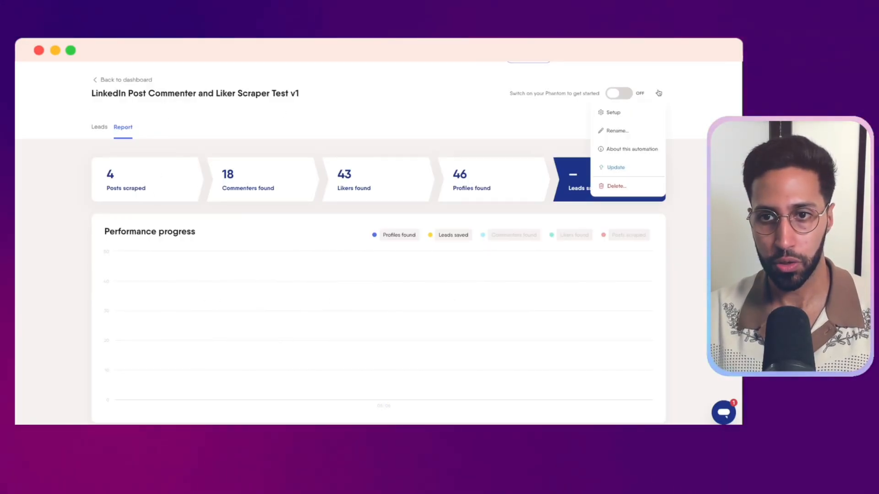
click(645, 111)
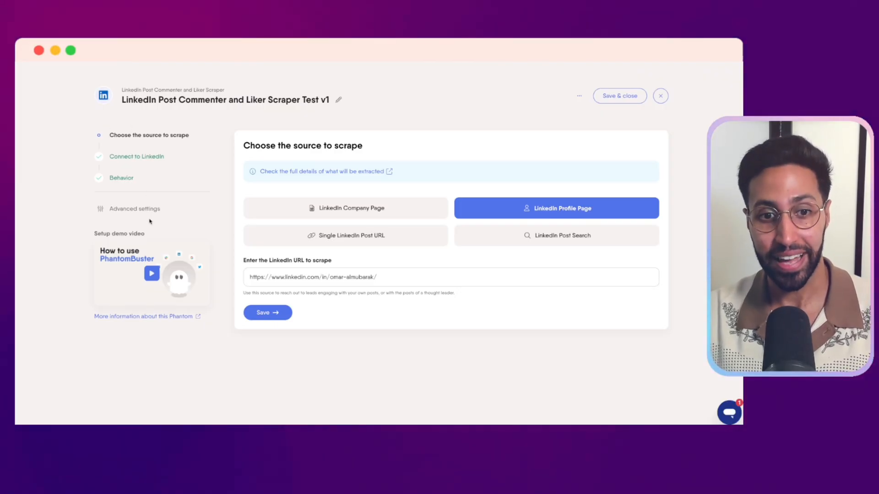
click(147, 209)
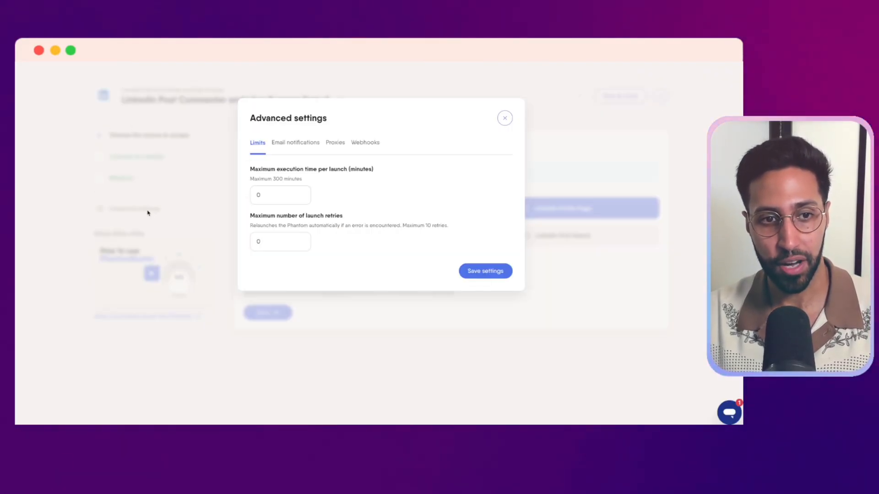
click(367, 143)
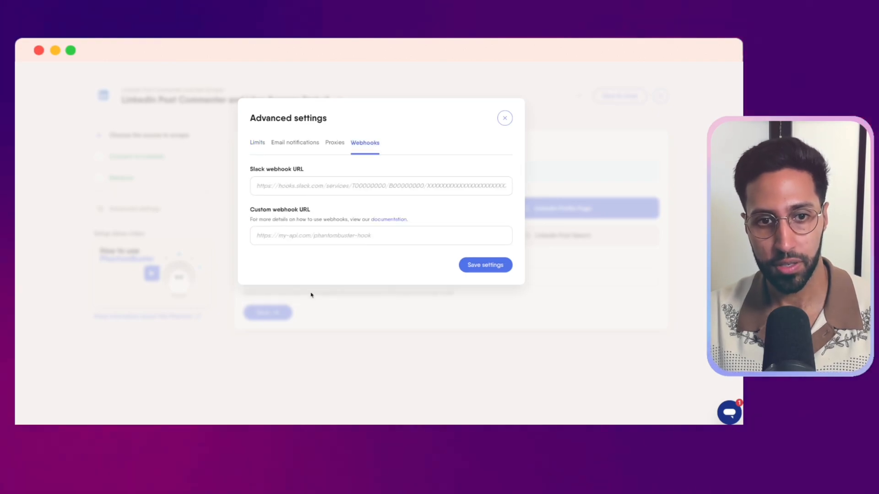
click(322, 234)
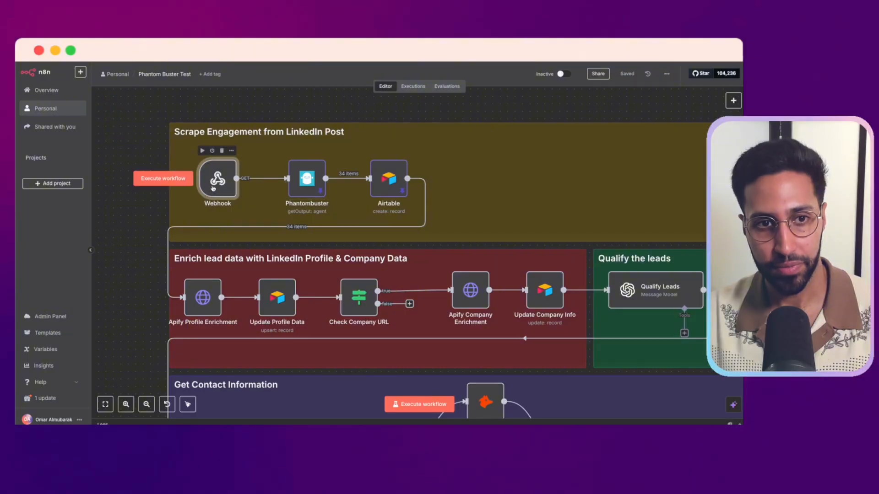
In the n8n Webhook node, show the production URL, set the HTTP method to POST, and copy the URL
double_click(215, 177)
click(247, 127)
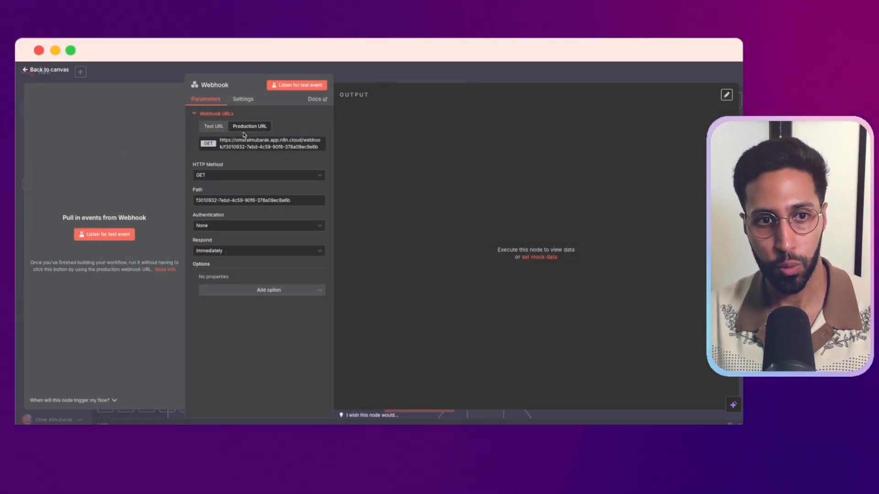
click(213, 176)
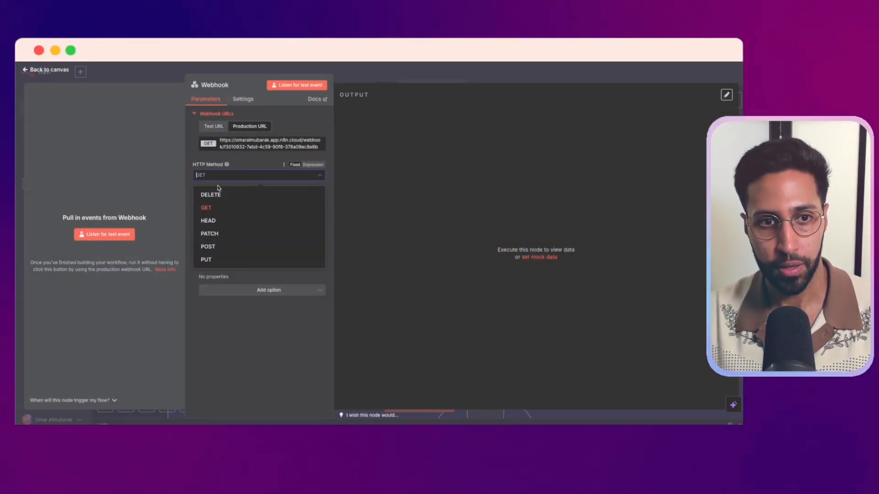
click(223, 248)
click(269, 140)
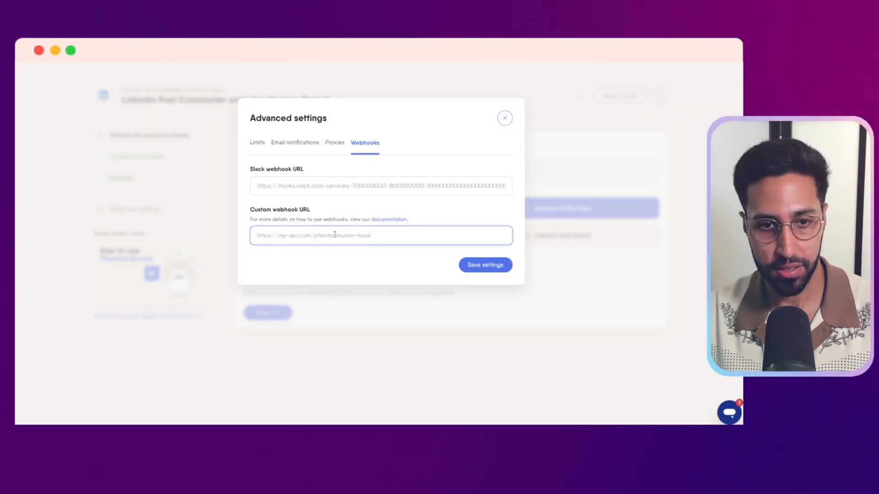
Paste the n8n production URL as the phantom's custom webhook URL in PhantomBuster, save the settings, and close n8n's Webhook node
key(super+v)
click(479, 266)
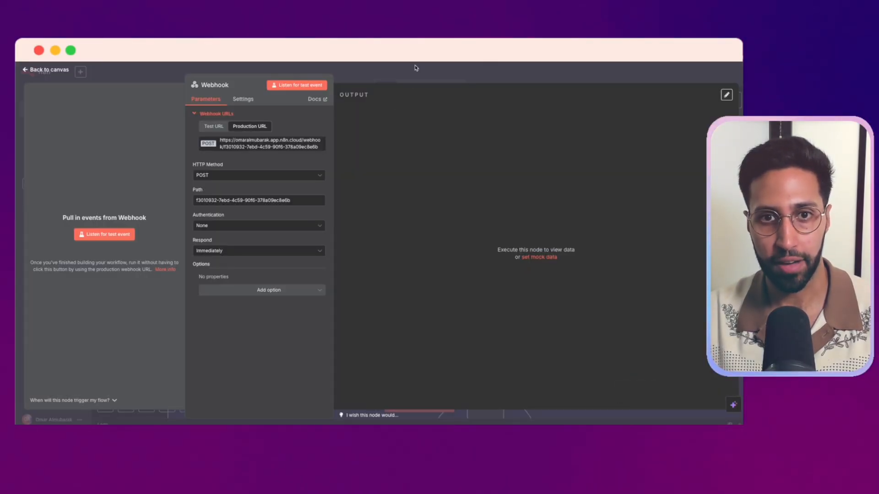
key(Escape)
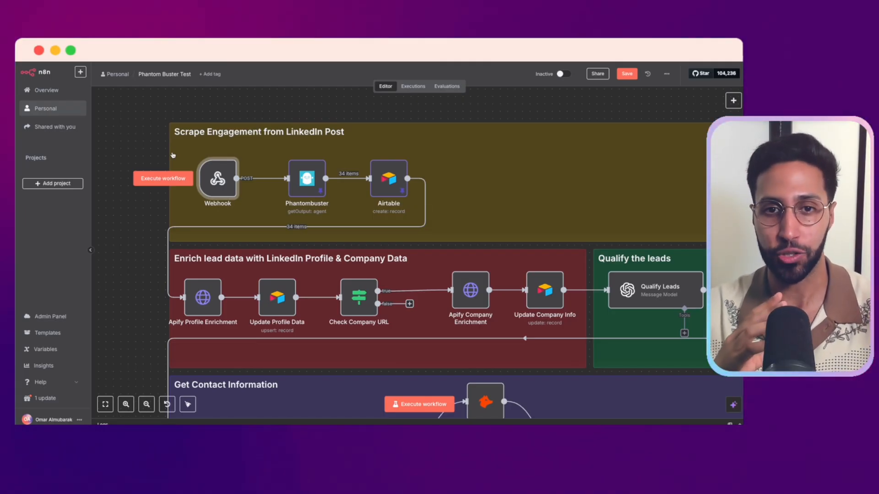
Switch to the n8n Engagement Automation Pricing spreadsheet and examine the Apify sheet's price per lead and total for 1000 leads
mouse_move(226, 233)
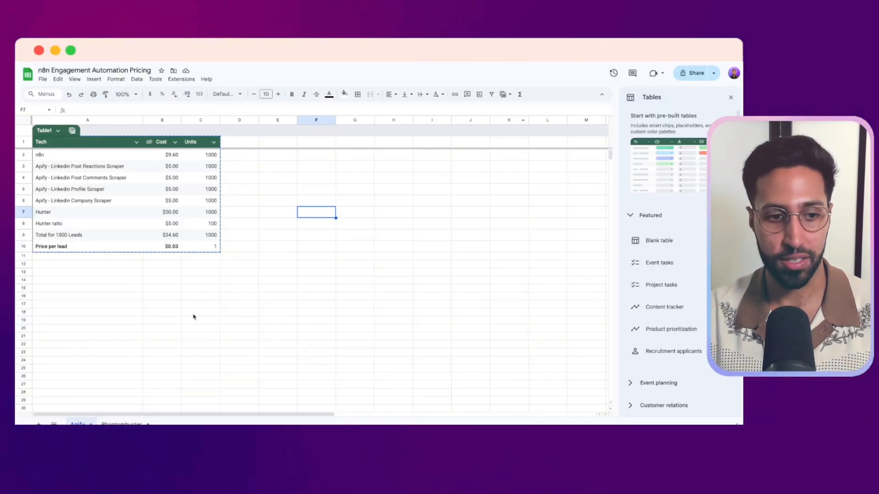
click(280, 304)
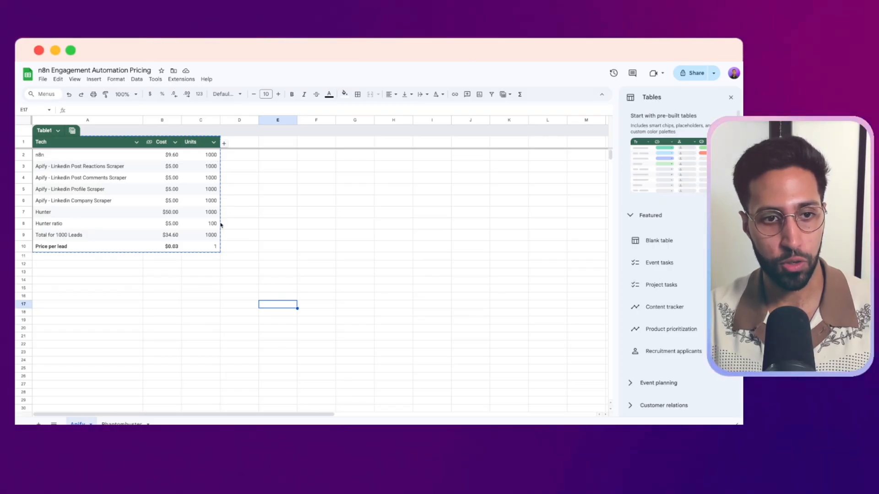
click(191, 283)
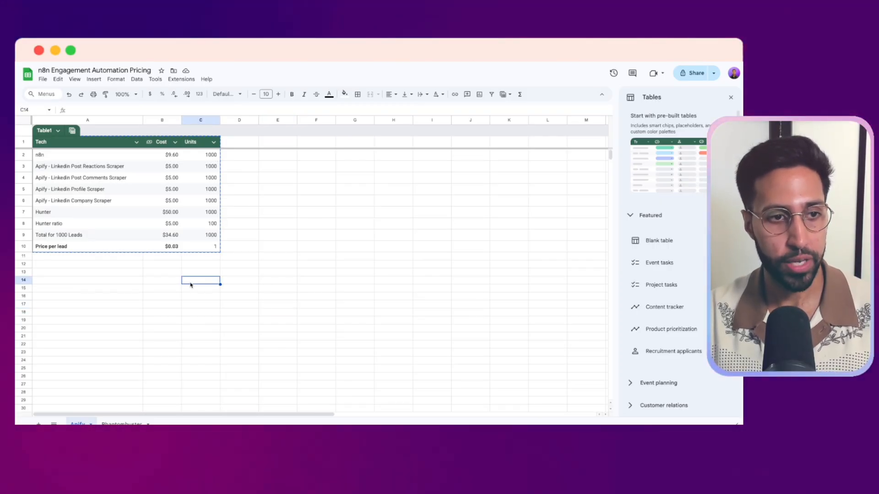
click(112, 250)
click(170, 252)
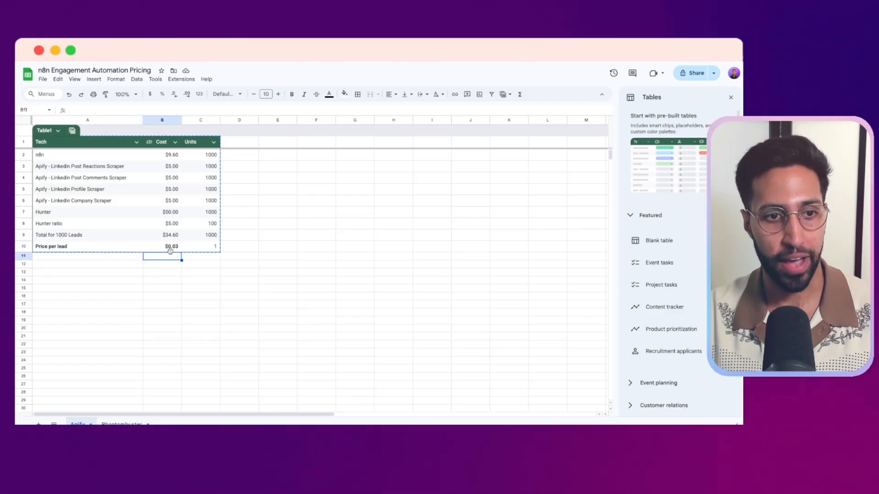
click(173, 249)
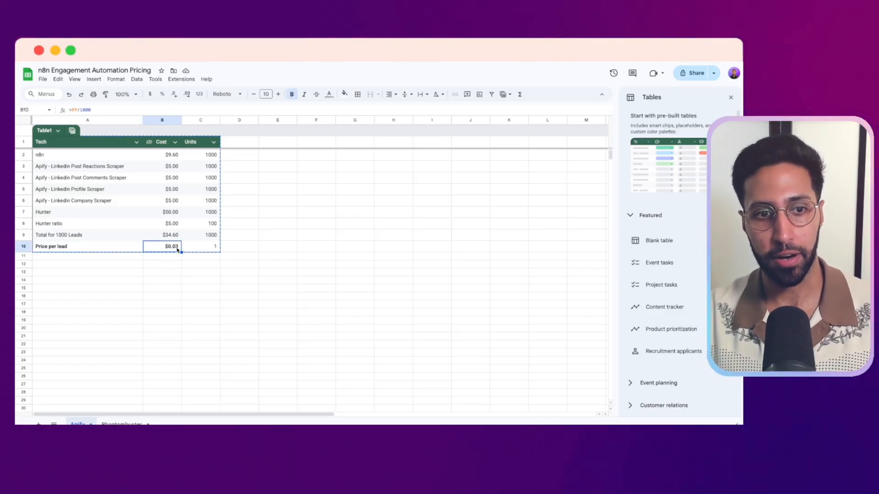
click(173, 237)
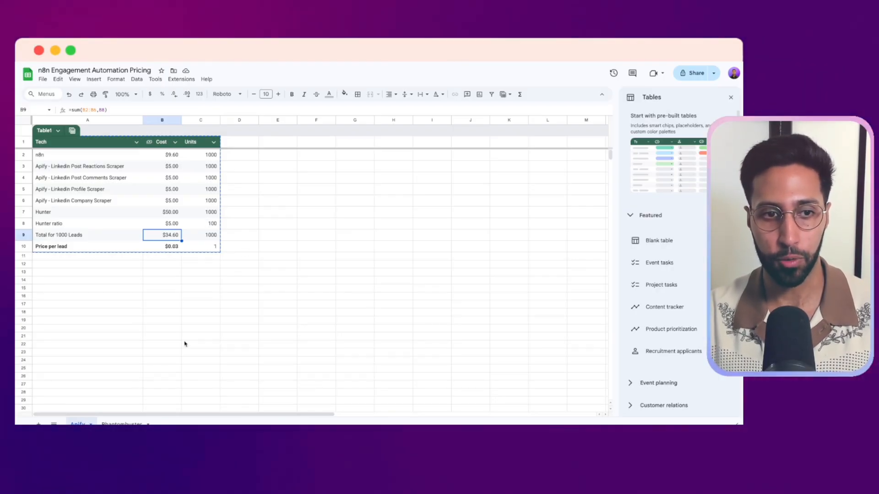
Open the Phantombuster sheet and examine its price per lead and total for 1000 leads
click(121, 424)
click(165, 324)
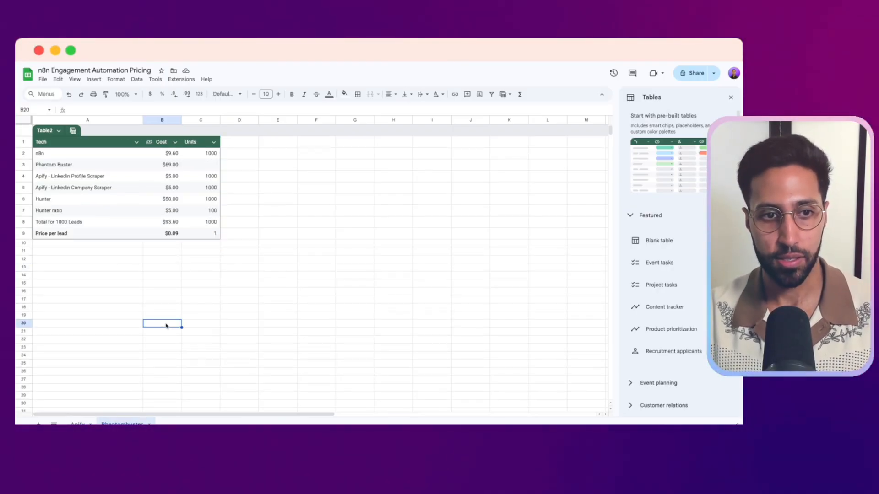
click(101, 235)
click(173, 234)
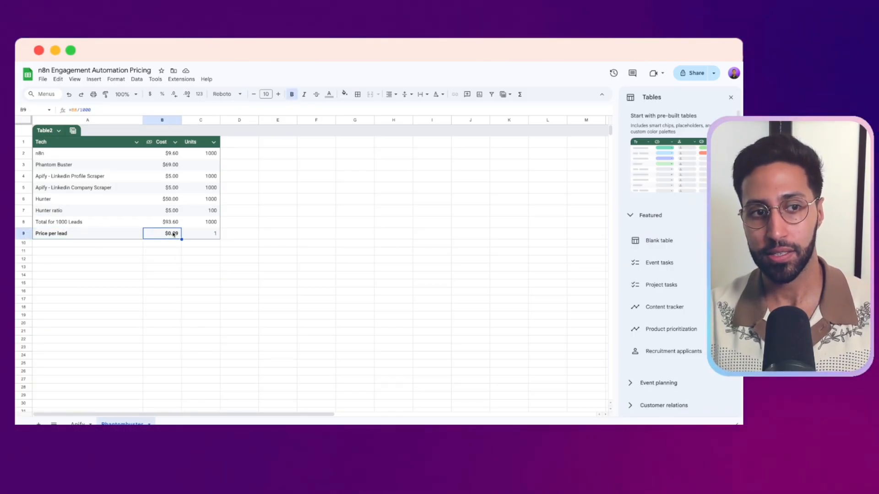
click(168, 228)
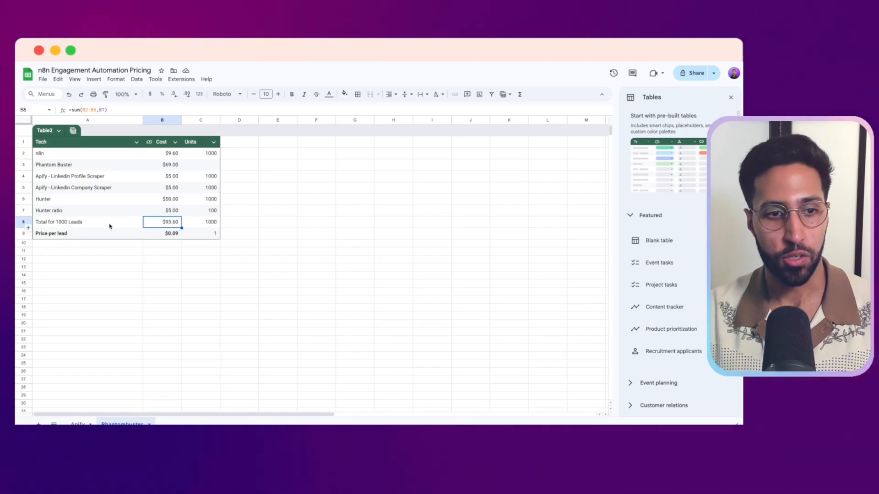
click(306, 224)
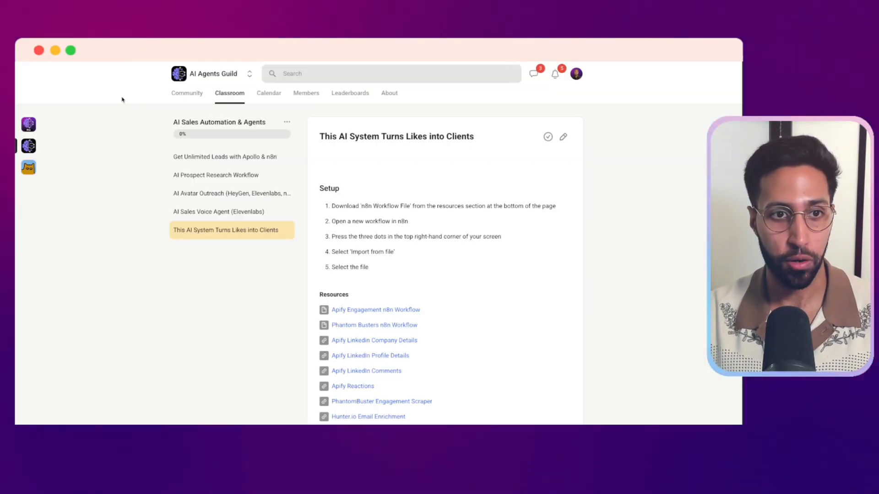
Switch to the AI Agents Guild community on Skool, open the AI Agents Guild Pro classroom, and browse its courses
click(187, 95)
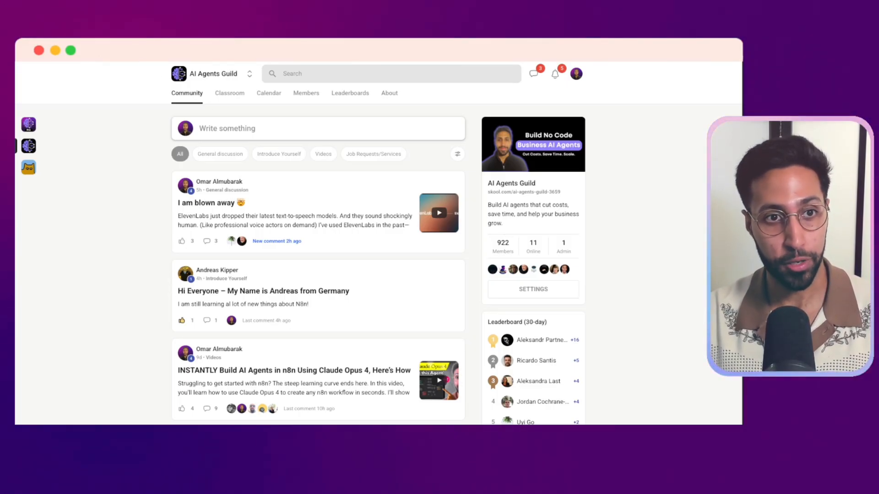
click(29, 124)
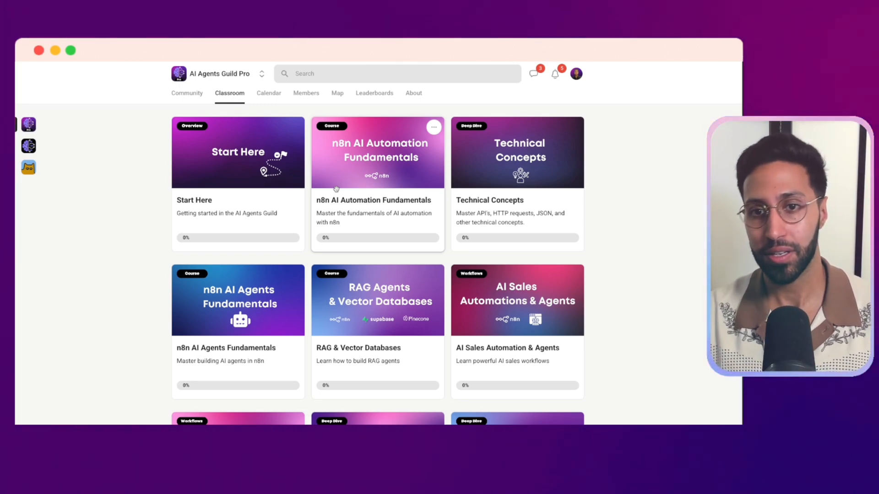
scroll(617, 216, down, 1)
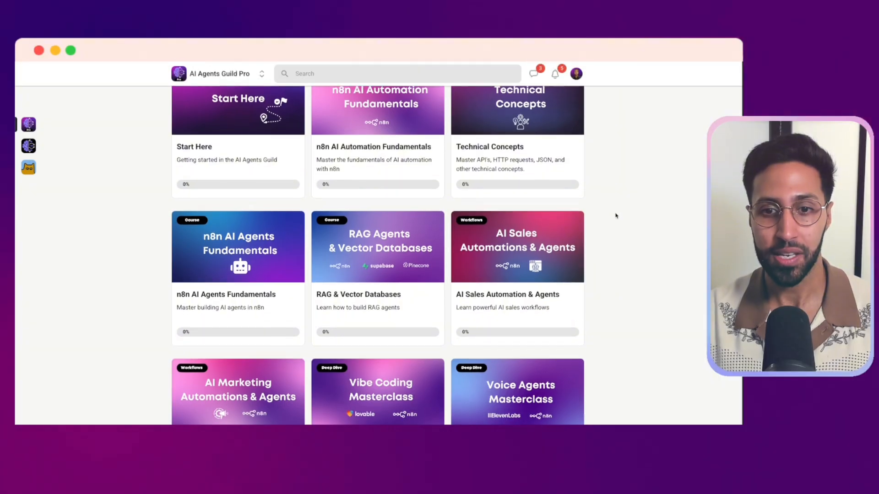
scroll(614, 261, down, 1)
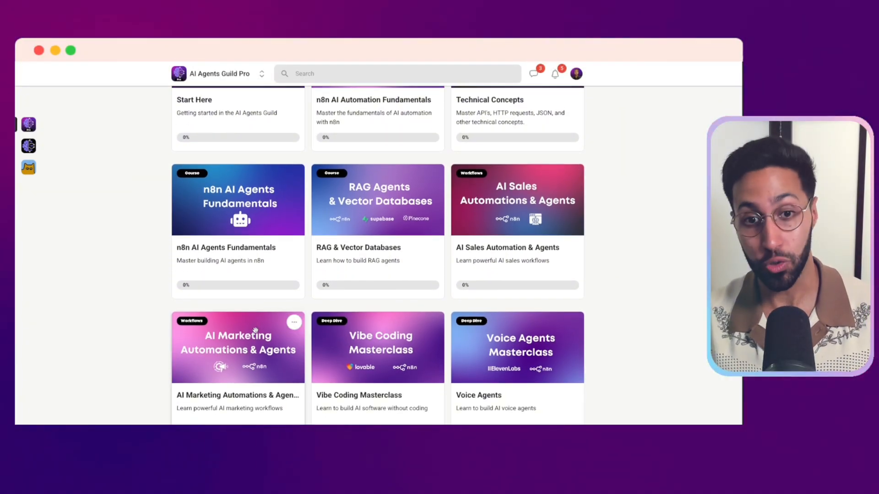
scroll(370, 333, down, 1)
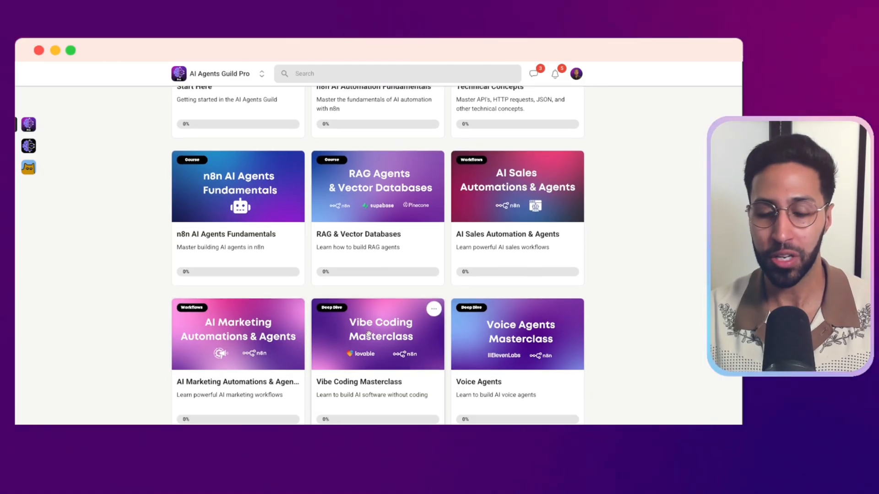
scroll(370, 331, up, 3)
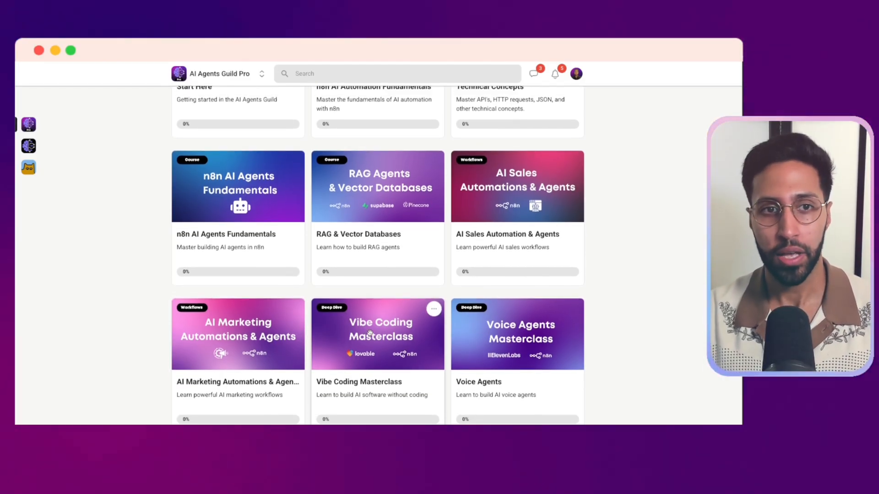